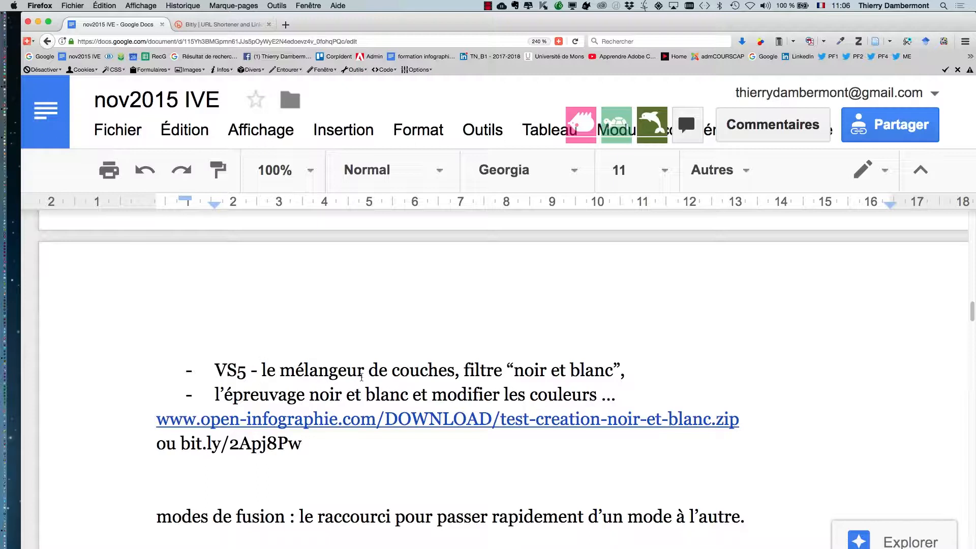
Split the VS5 list item after "couches," so that filtre "noir et blanc" becomes its own bullet.
left_click(464, 370)
key("Return")
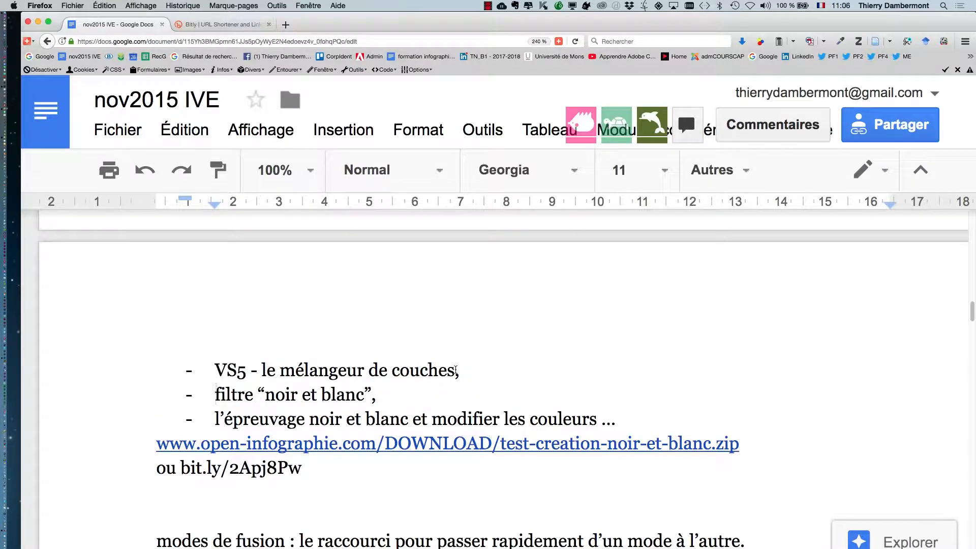
Switch to Photoshop and open people-men-grass-sport.psd, keeping its embedded colour profile.
key("super+Tab")
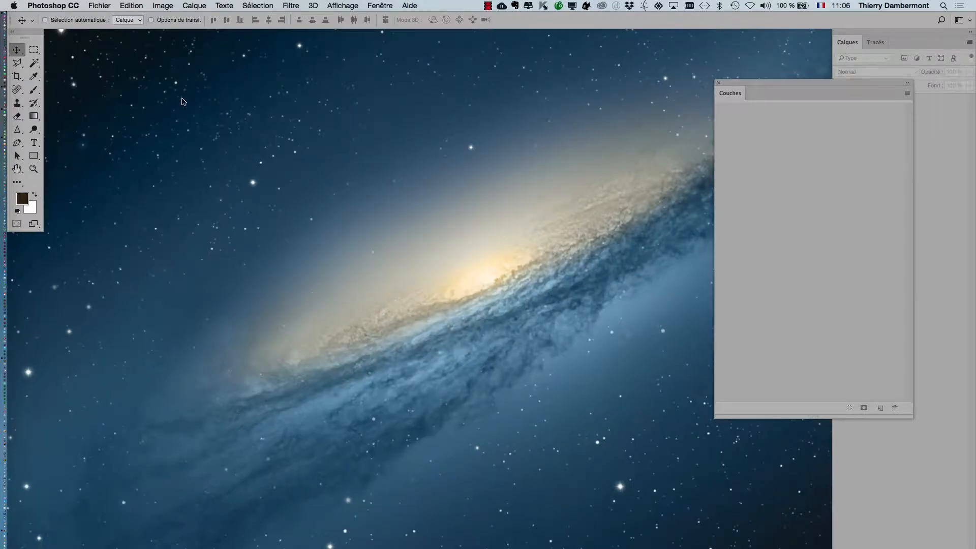
left_click(99, 6)
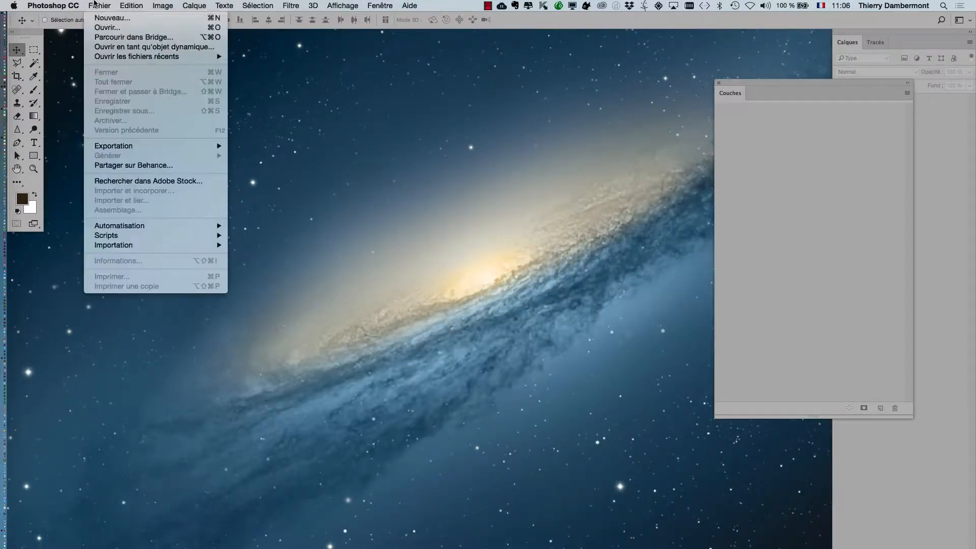
left_click(102, 26)
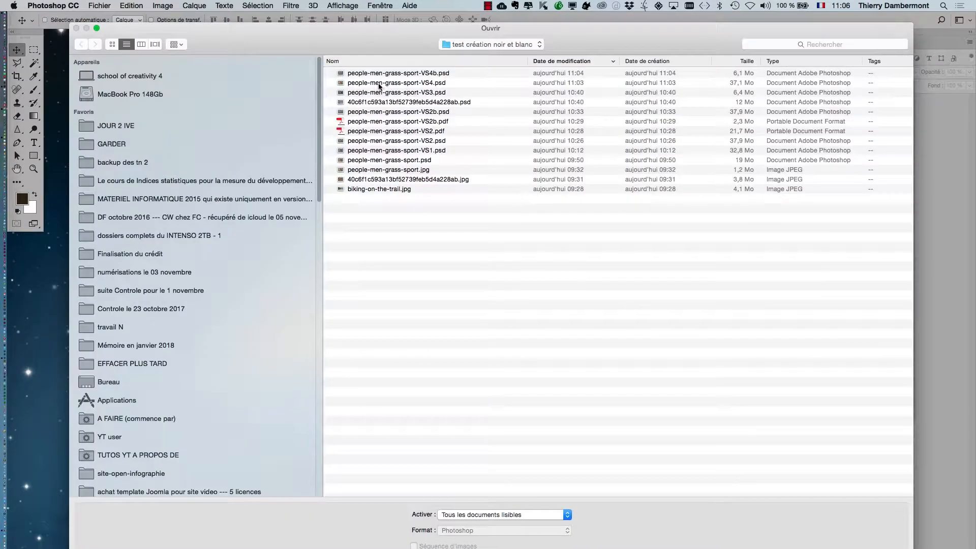
left_click(441, 159)
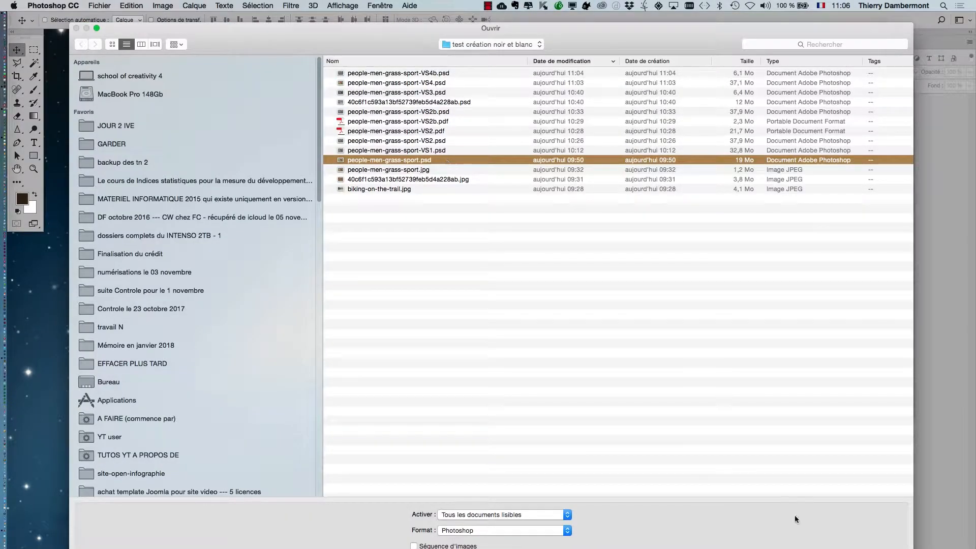
left_click(878, 548)
left_click(333, 249)
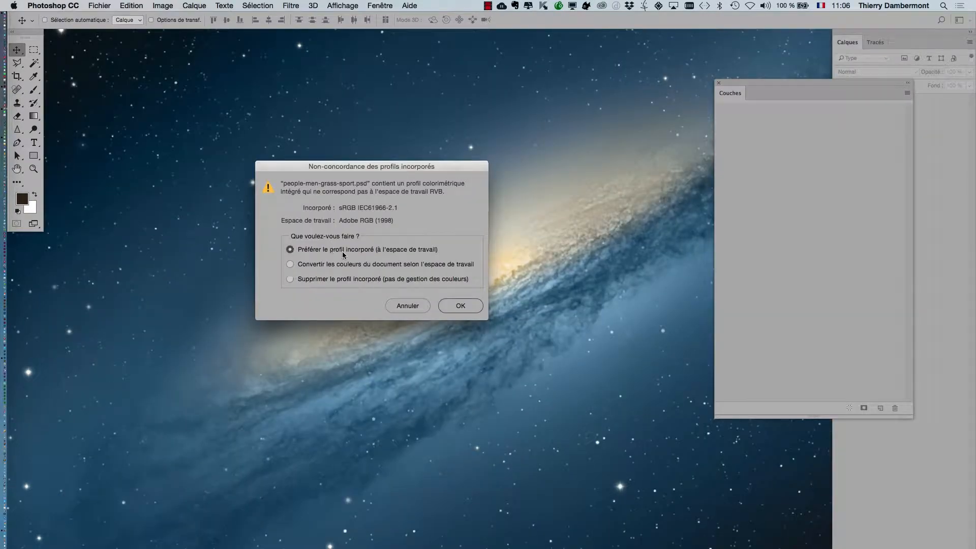
left_click(461, 306)
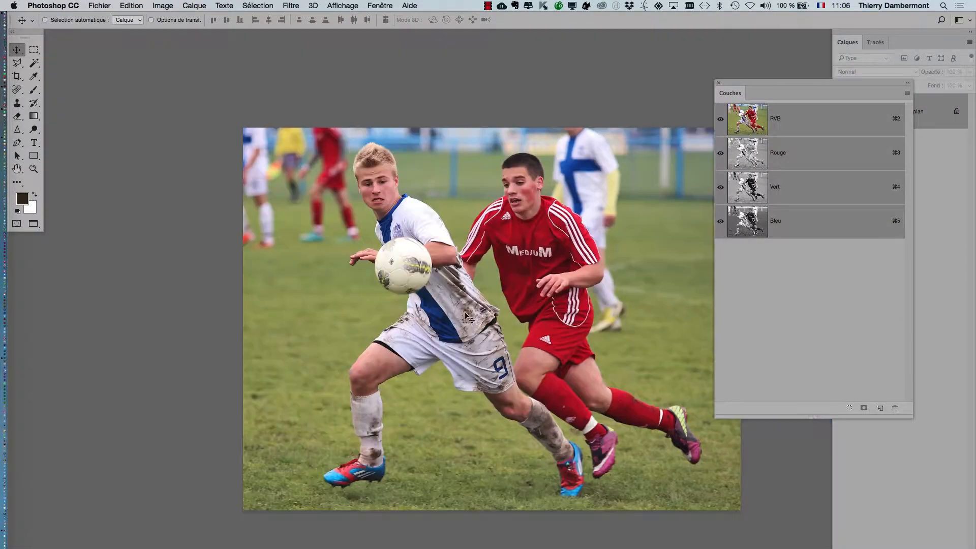
Clear space beside the photo by closing the Couches panel, then float and enlarge the Calques panel there.
left_click_drag(449, 261, 292, 237)
left_click(718, 83)
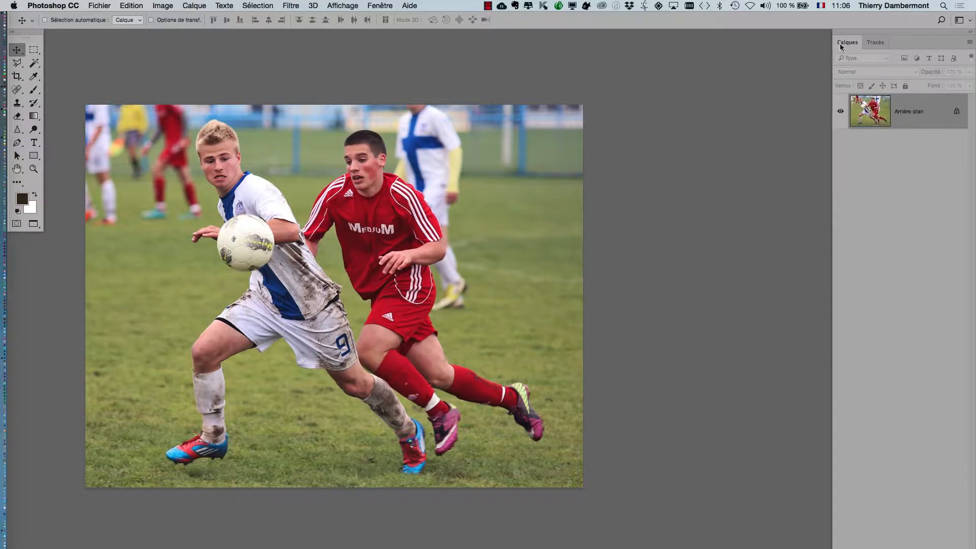
left_click_drag(847, 43, 636, 80)
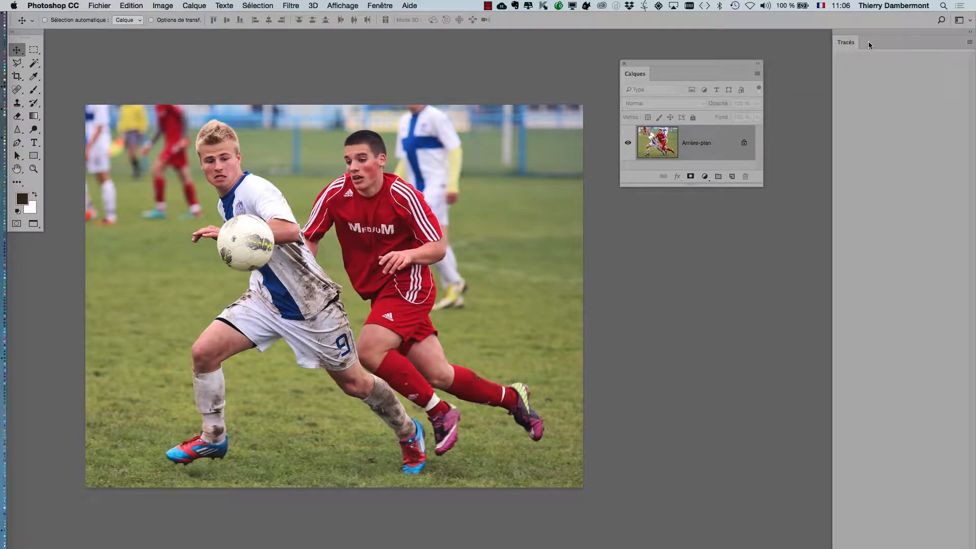
left_click(970, 31)
left_click_drag(759, 184, 832, 228)
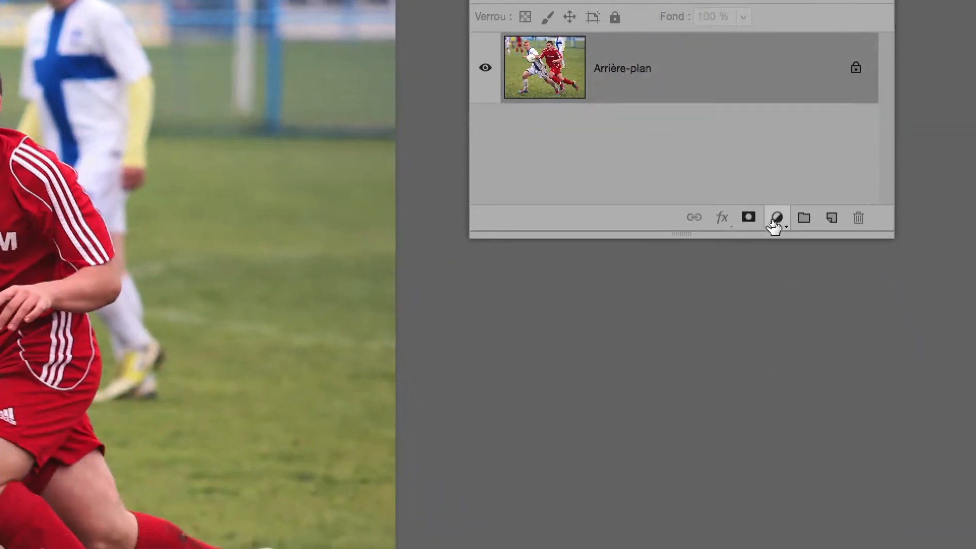
Add a Mélangeur de couches adjustment layer above the Arrière-plan layer.
left_click(859, 374)
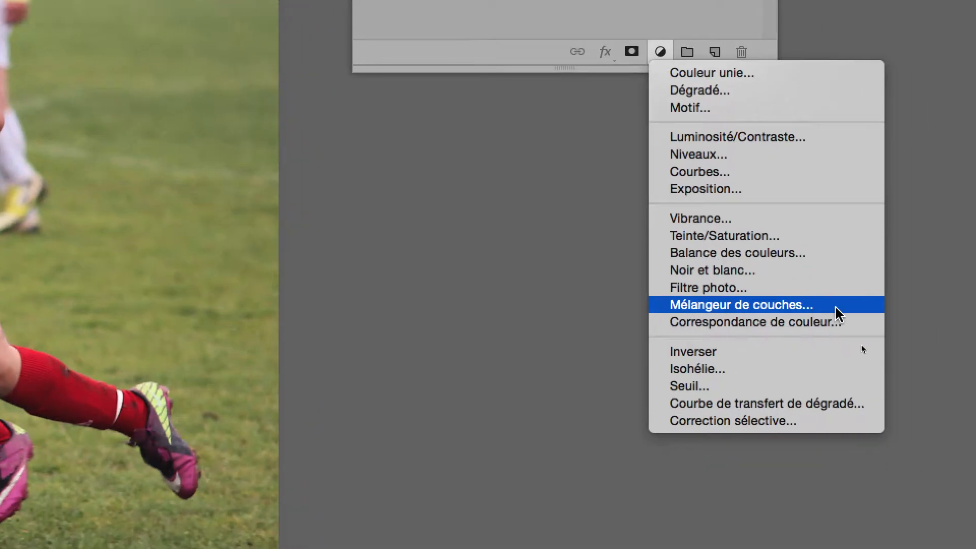
left_click(836, 308)
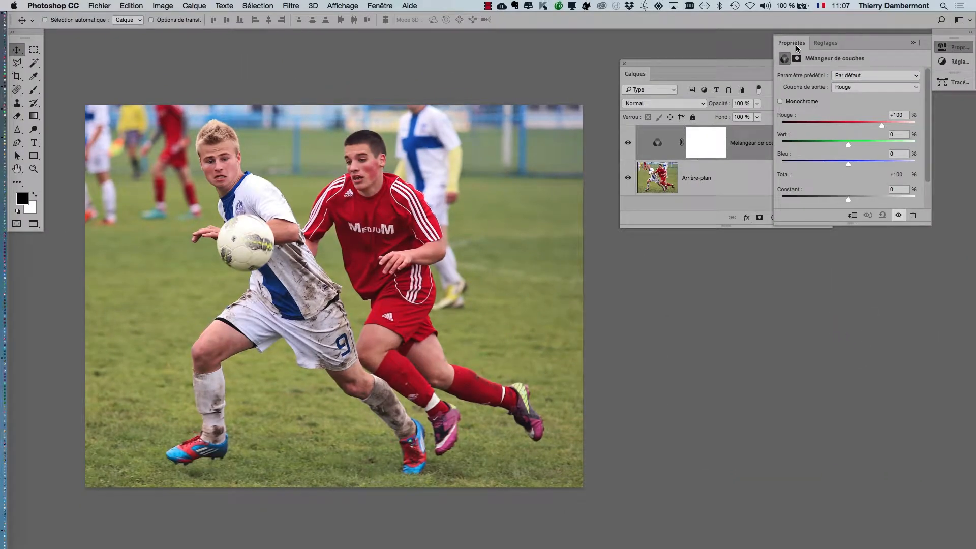
Float and enlarge the Propriétés panel beside the photo, collapse Réglages and move the Calques panel below the image.
left_click_drag(794, 45, 566, 142)
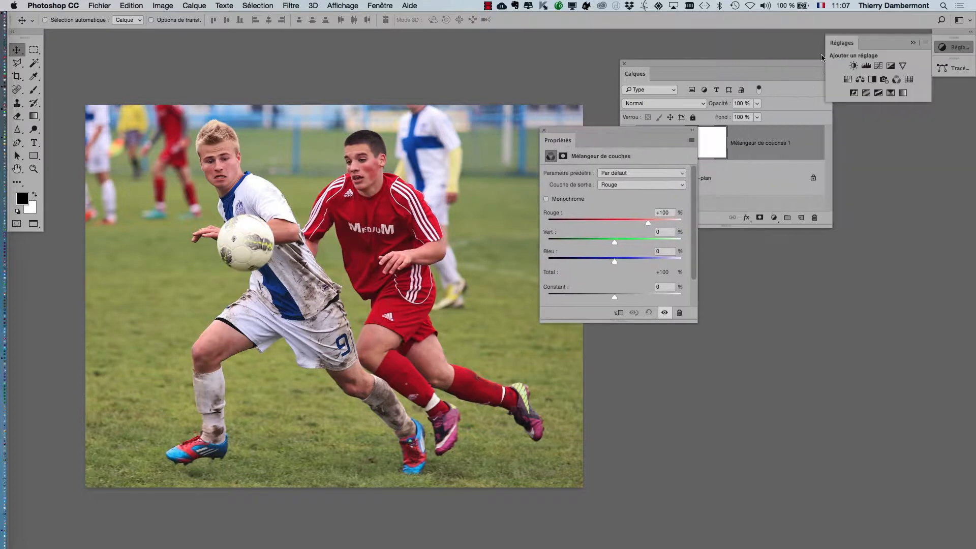
left_click(912, 43)
left_click_drag(682, 65, 107, 501)
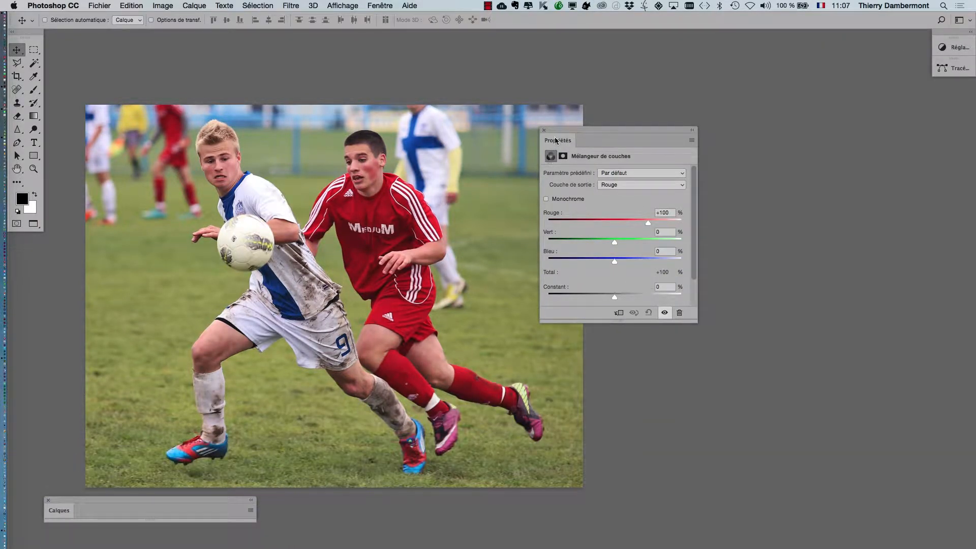
left_click_drag(557, 131, 665, 78)
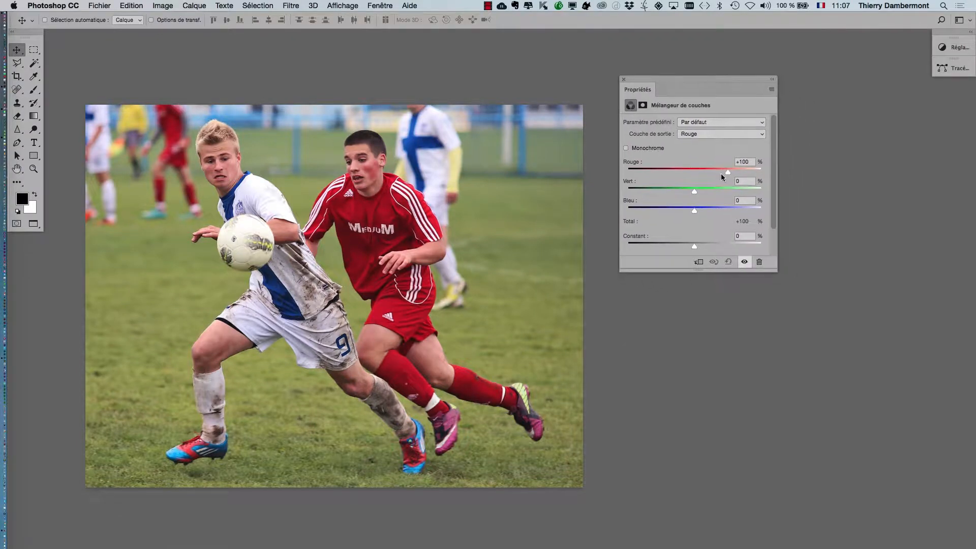
left_click_drag(776, 271, 866, 358)
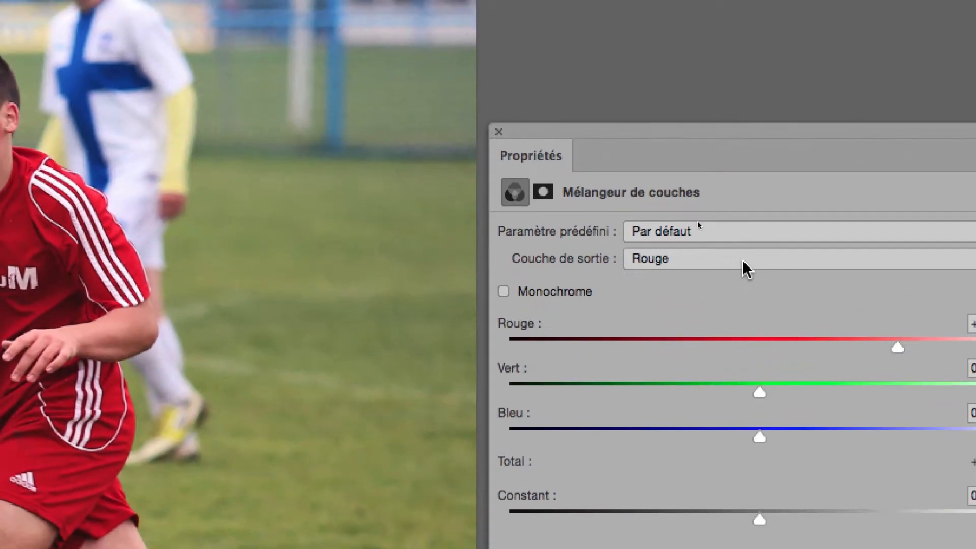
For the Rouge output channel, set the Rouge contribution to 0 % and the Vert contribution to 100 %.
left_click(744, 294)
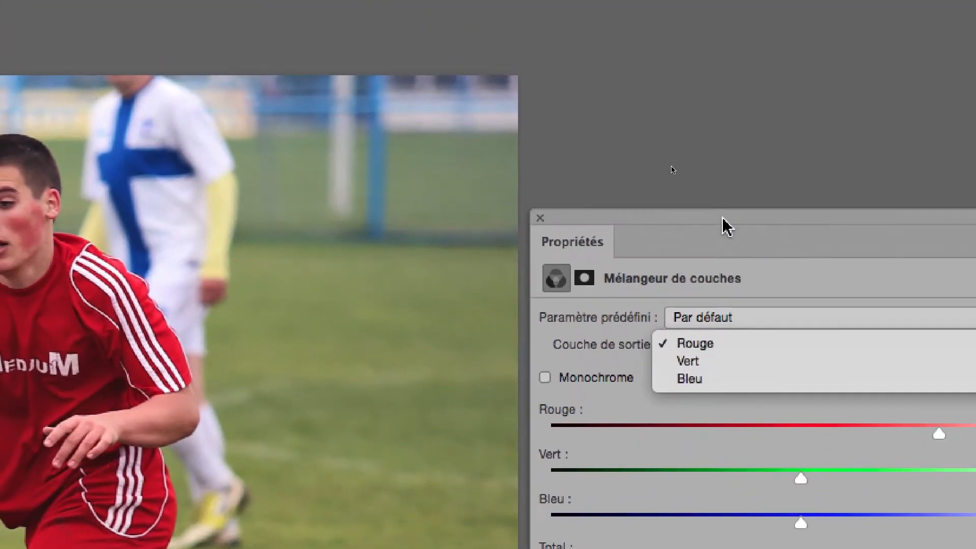
left_click(681, 130)
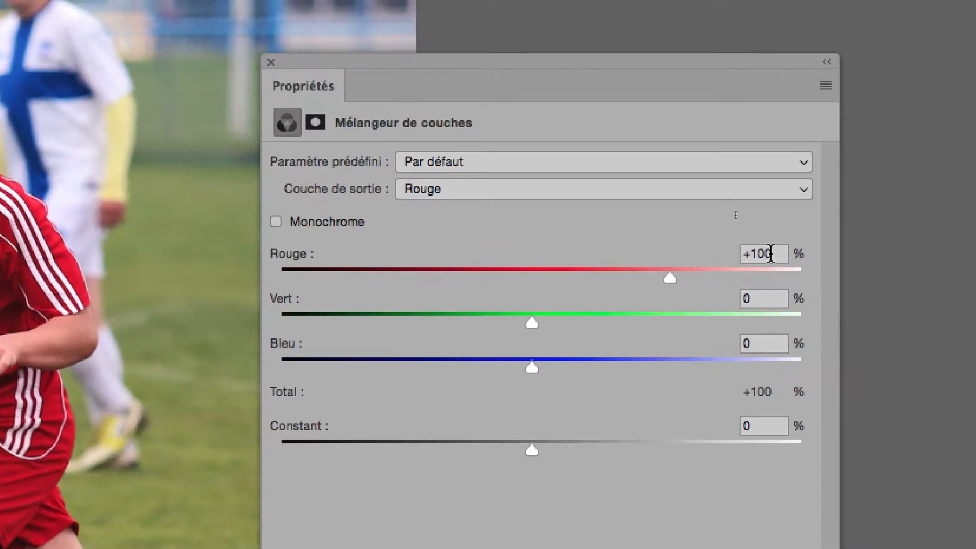
left_click(772, 252)
type("0")
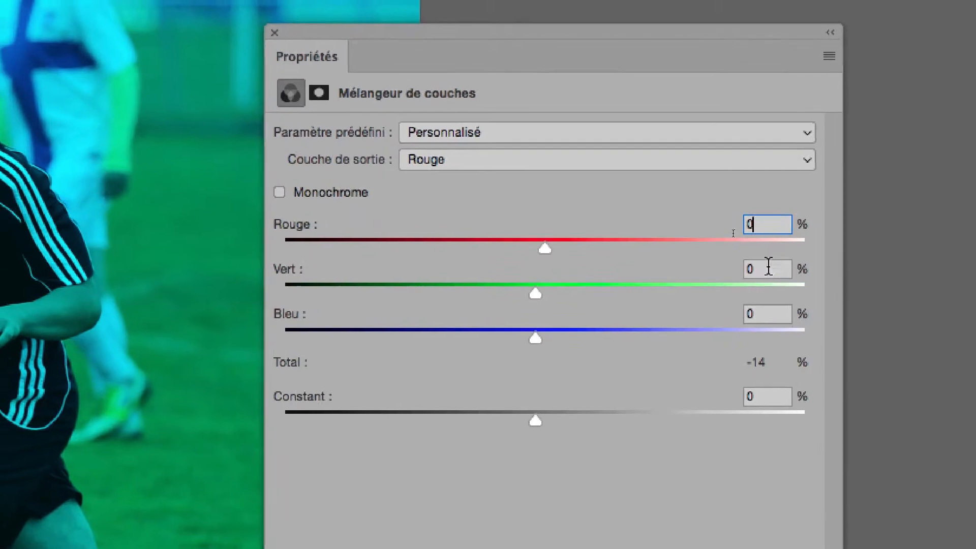
left_click(769, 266)
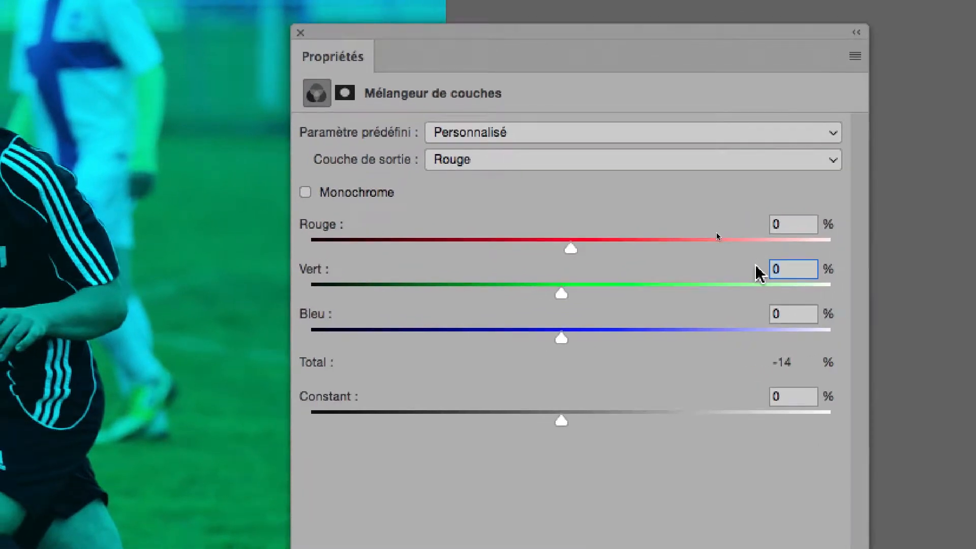
type("100")
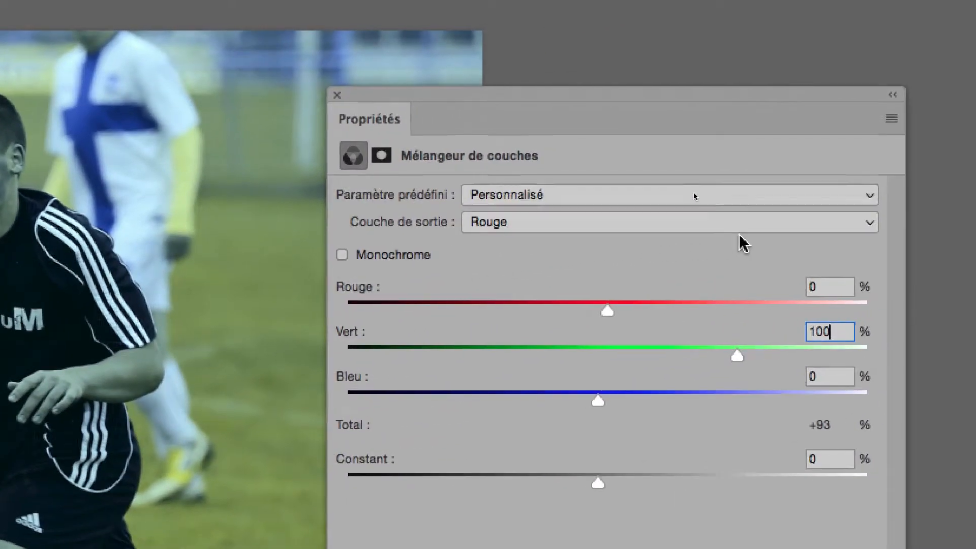
For the Vert output channel, set the Rouge contribution to 100 % and the Vert contribution to 0 %.
left_click(739, 233)
left_click(740, 244)
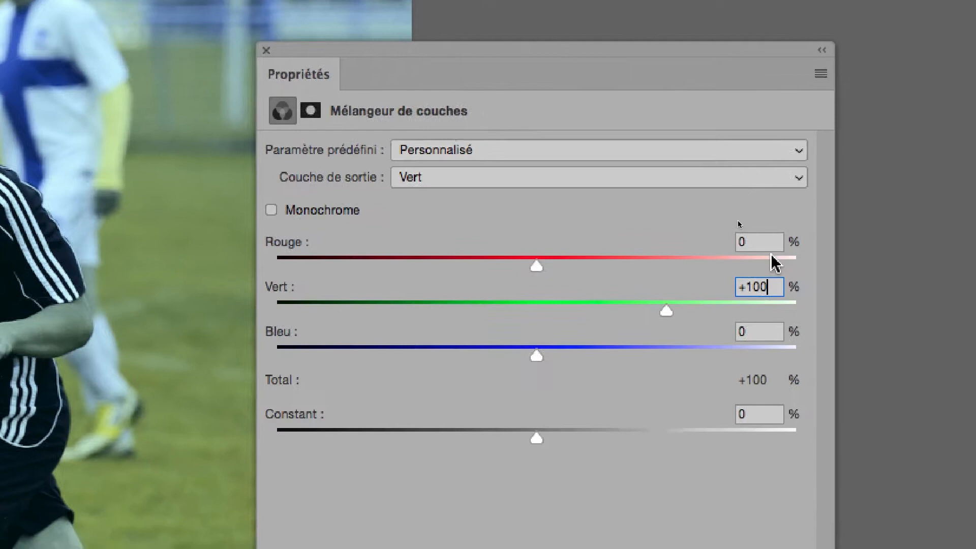
left_click(821, 290)
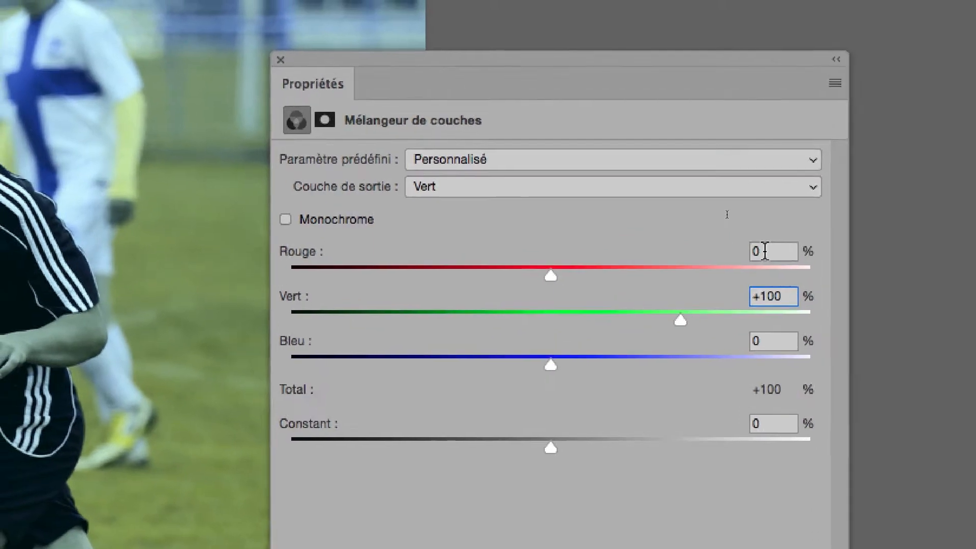
type("100")
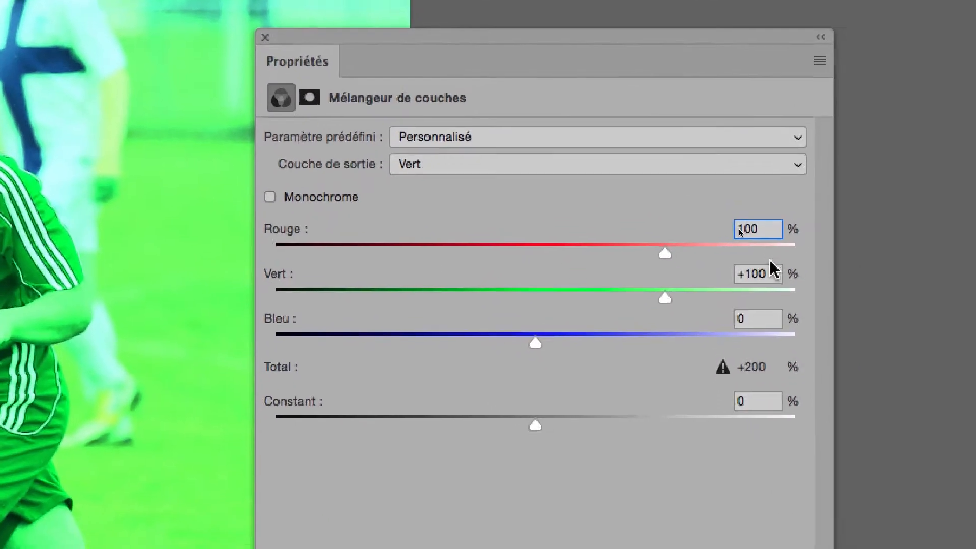
left_click(812, 300)
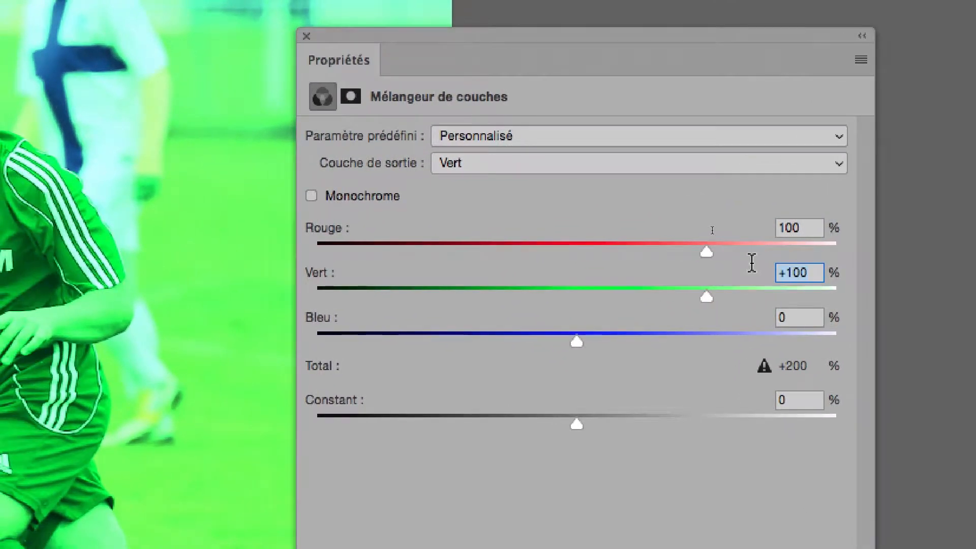
type("0")
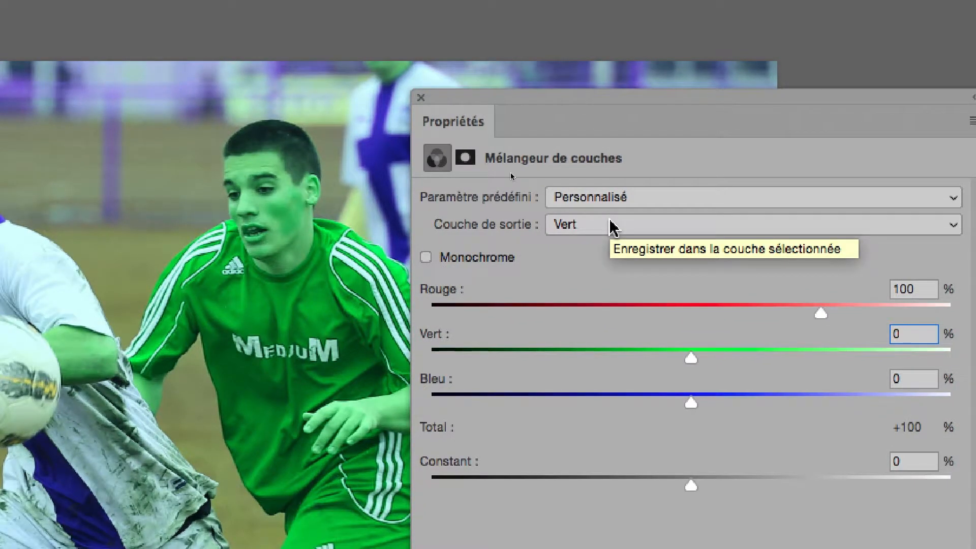
Change the Vert output channel's mix to 0 % Rouge and 100 % Bleu.
left_click(610, 226)
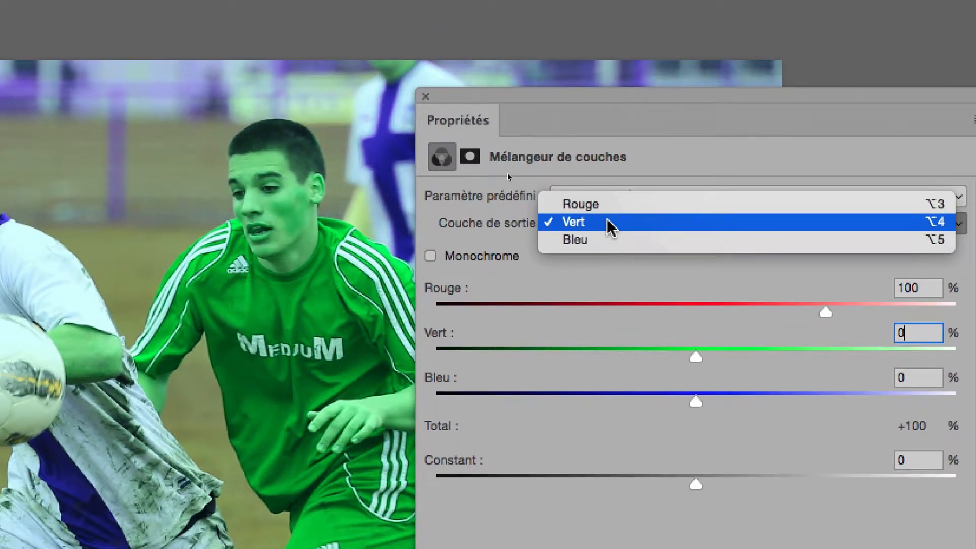
left_click(606, 228)
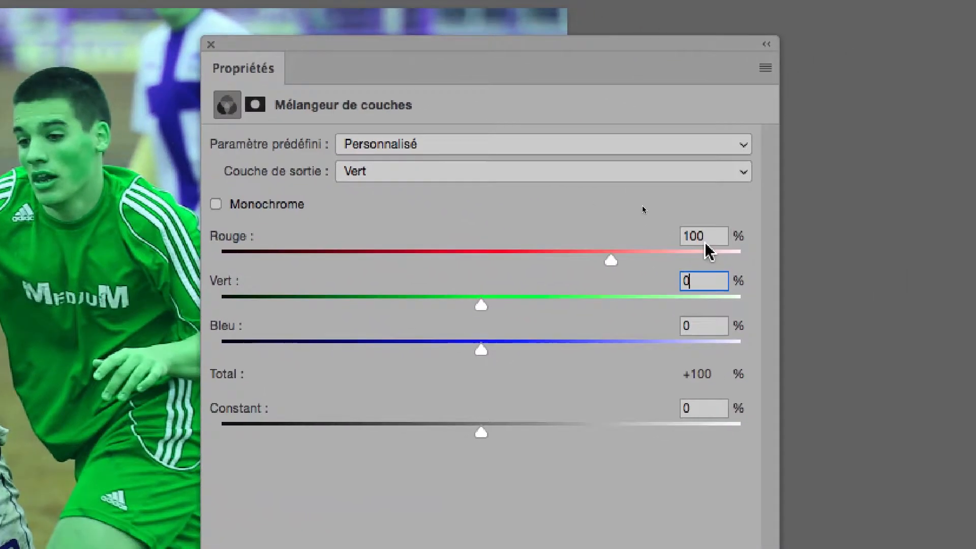
left_click(907, 287)
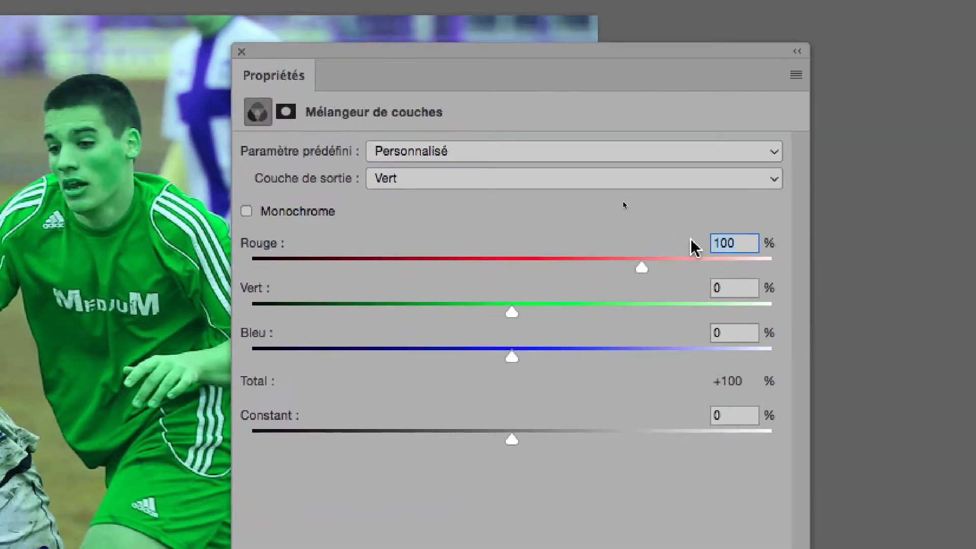
type("0")
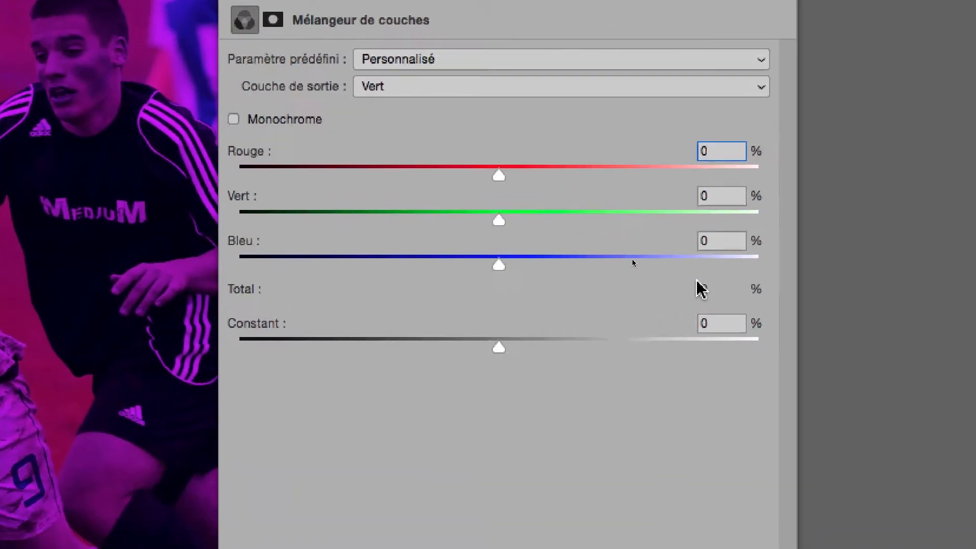
left_click(721, 333)
type("100")
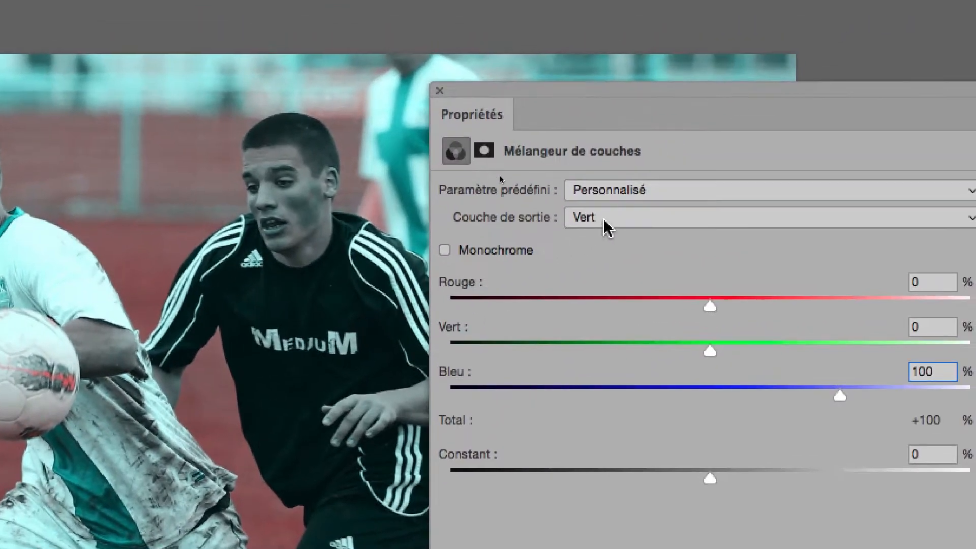
For the Bleu output channel, set the Bleu contribution to 0 % and the Vert contribution to 100 %.
left_click(864, 182)
left_click(606, 230)
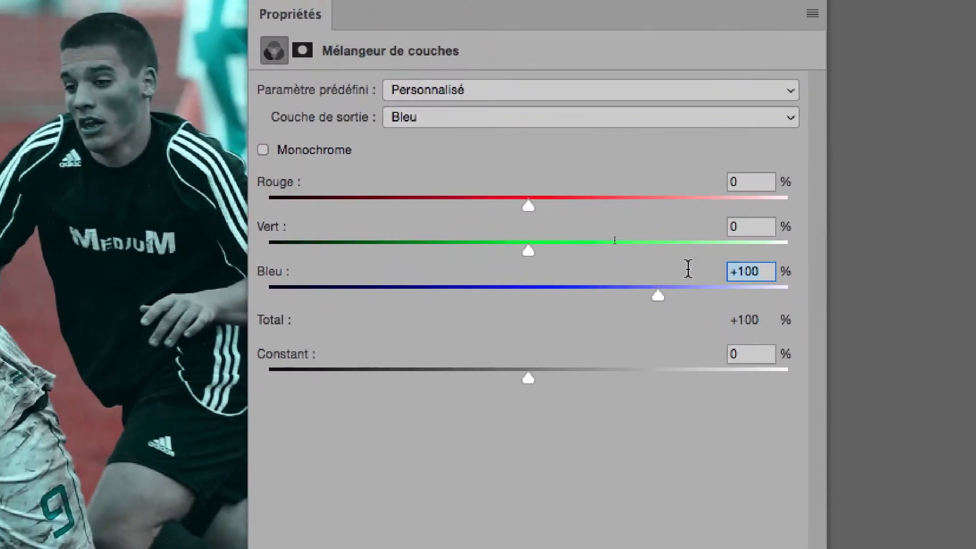
key("BackSpace")
key("BackSpace")
key("BackSpace")
key("BackSpace")
type("0")
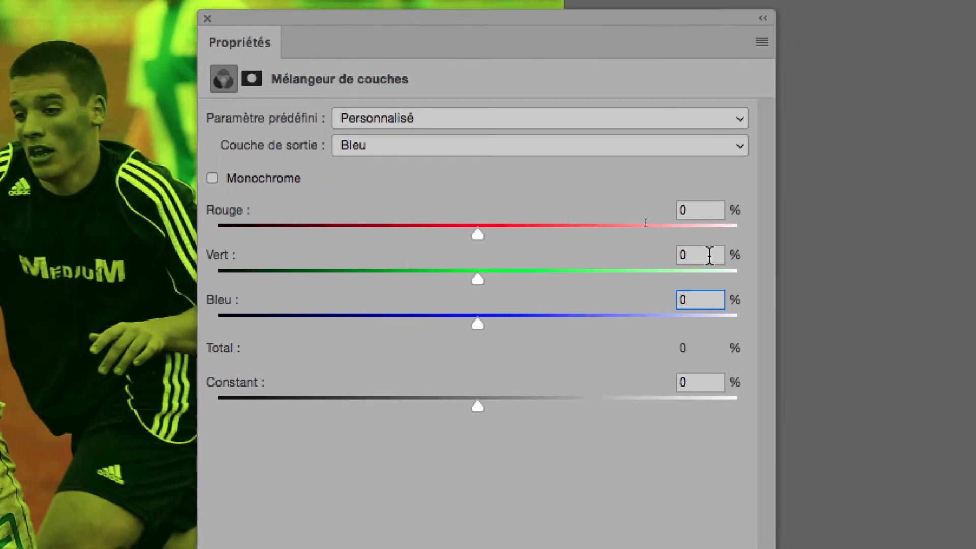
left_click(775, 229)
type("100")
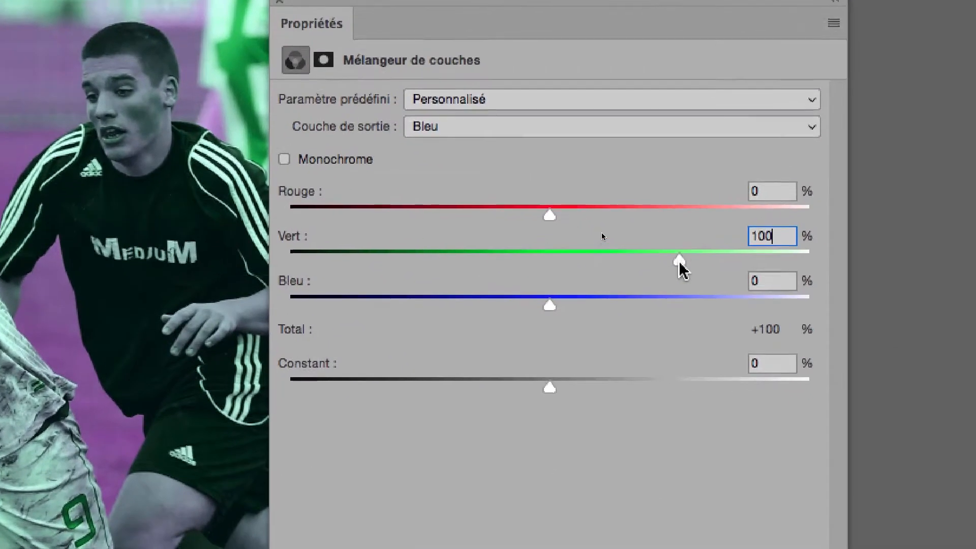
For the Bleu output channel, set the contributions to +36 % Rouge, +65 % Vert and -38 % Bleu.
left_click_drag(680, 262, 621, 265)
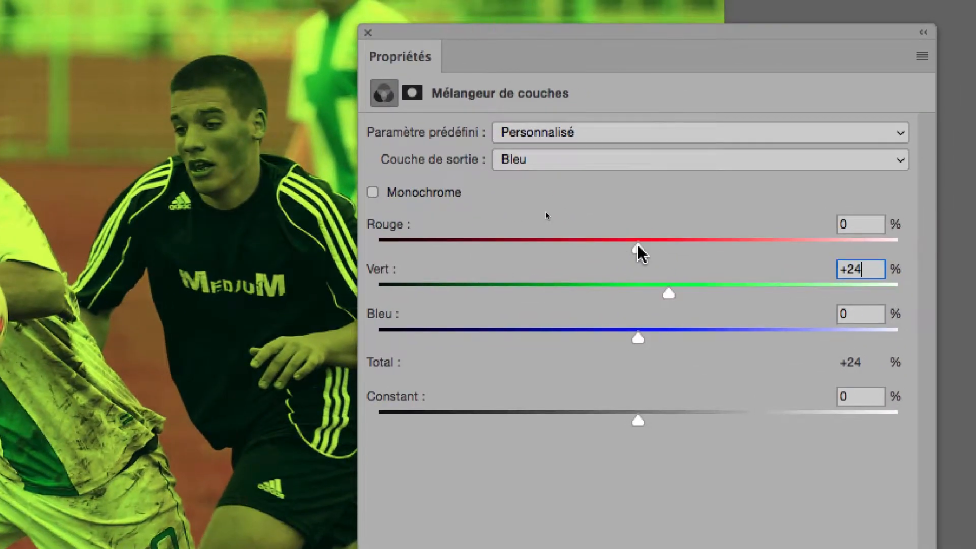
left_click_drag(637, 248, 684, 250)
left_click_drag(669, 293, 722, 294)
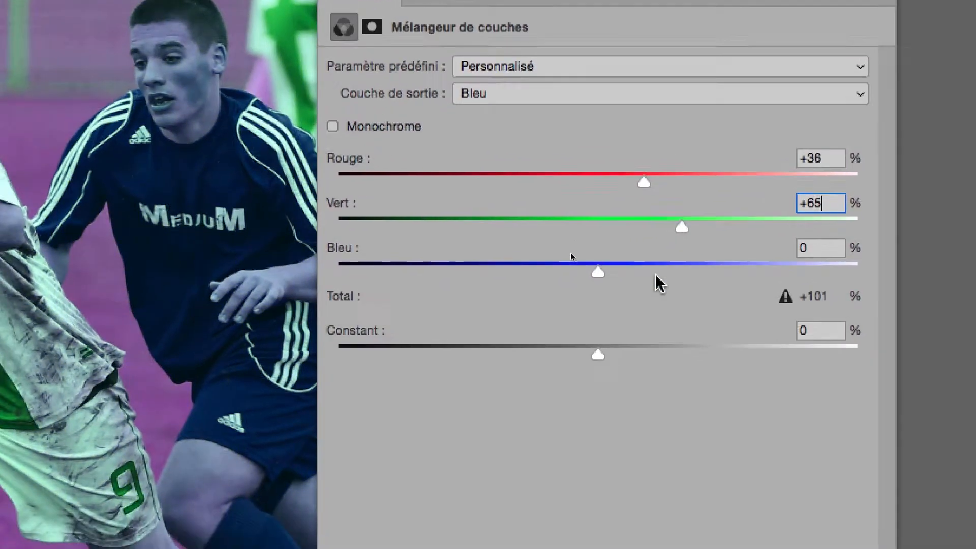
left_click(657, 273)
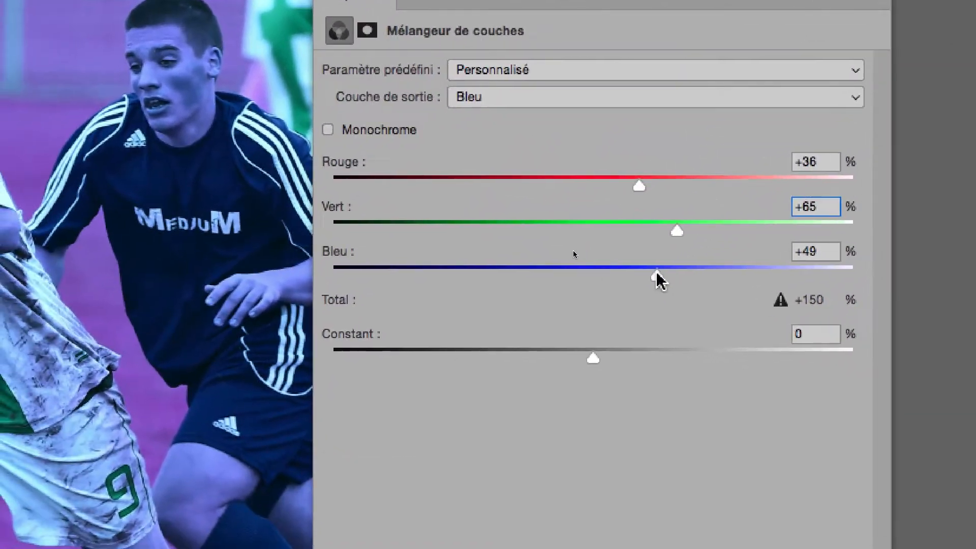
left_click_drag(656, 274, 544, 274)
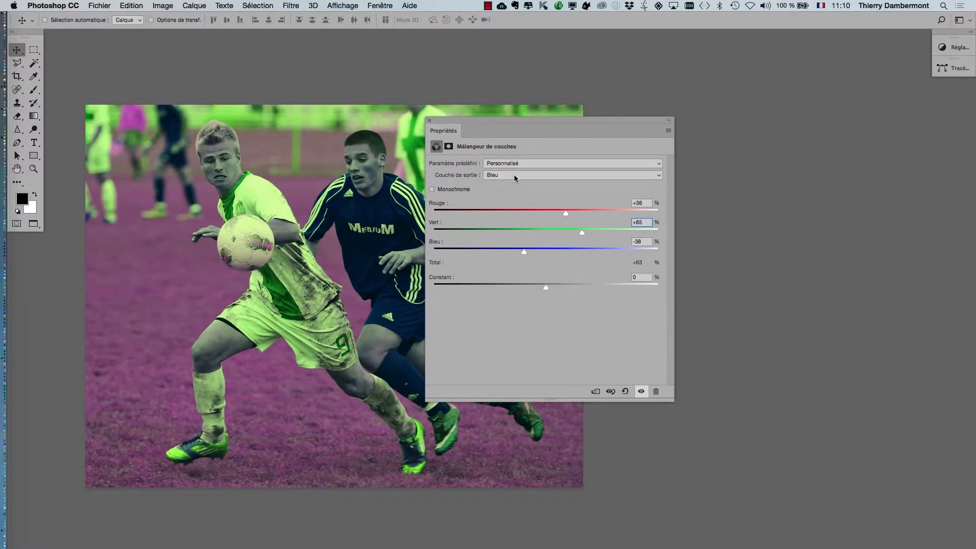
For the Vert output channel, set the Vert contribution to +37 % and the Bleu contribution to +23 %.
left_click(525, 98)
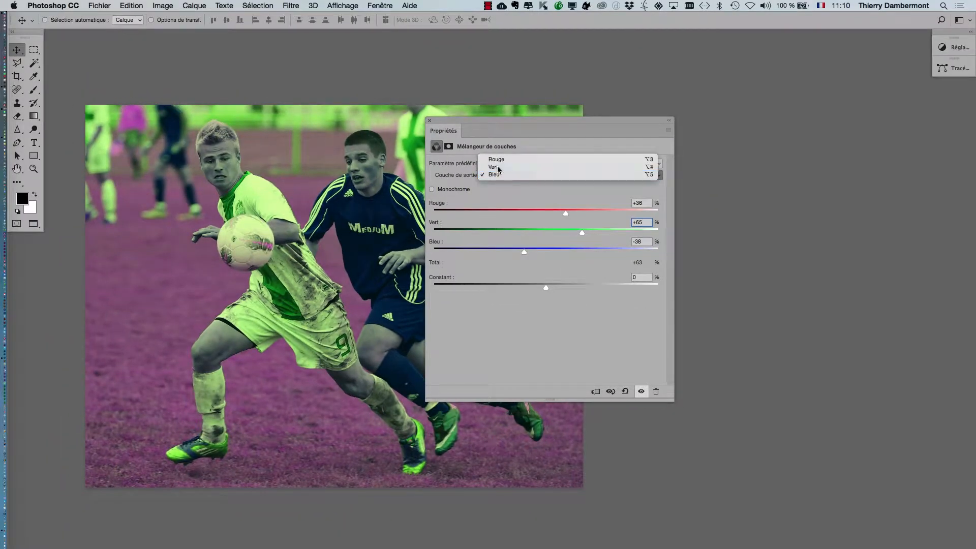
left_click(493, 167)
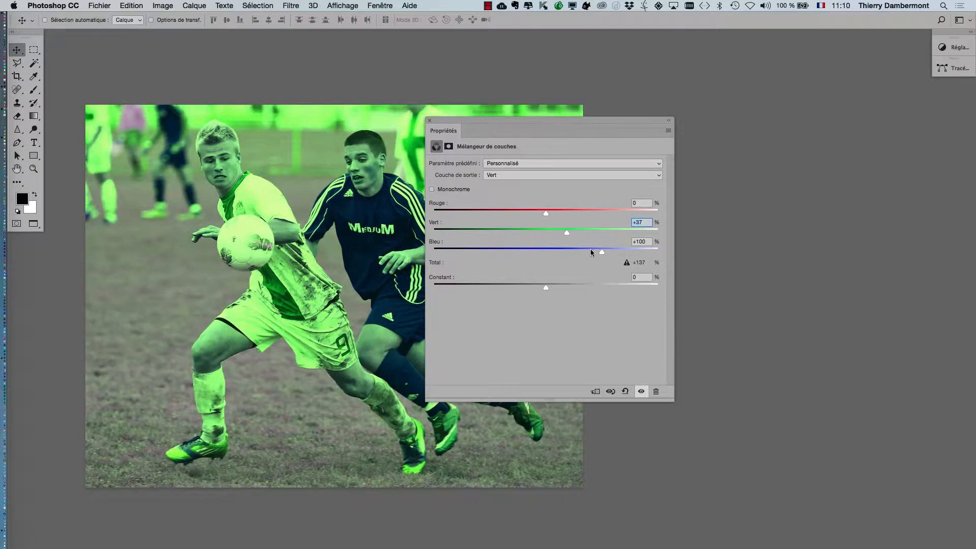
left_click_drag(592, 252, 556, 254)
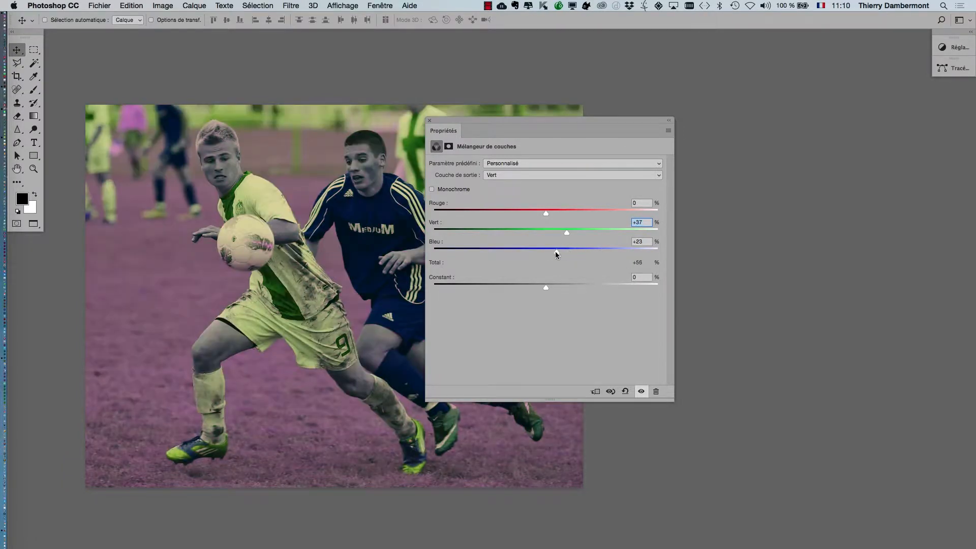
For the Rouge output channel, set Rouge to +17 %, Vert to +54 %, Bleu to -7 % and Constant to -7 %.
left_click_drag(552, 211, 575, 232)
left_click(522, 175)
left_click(523, 164)
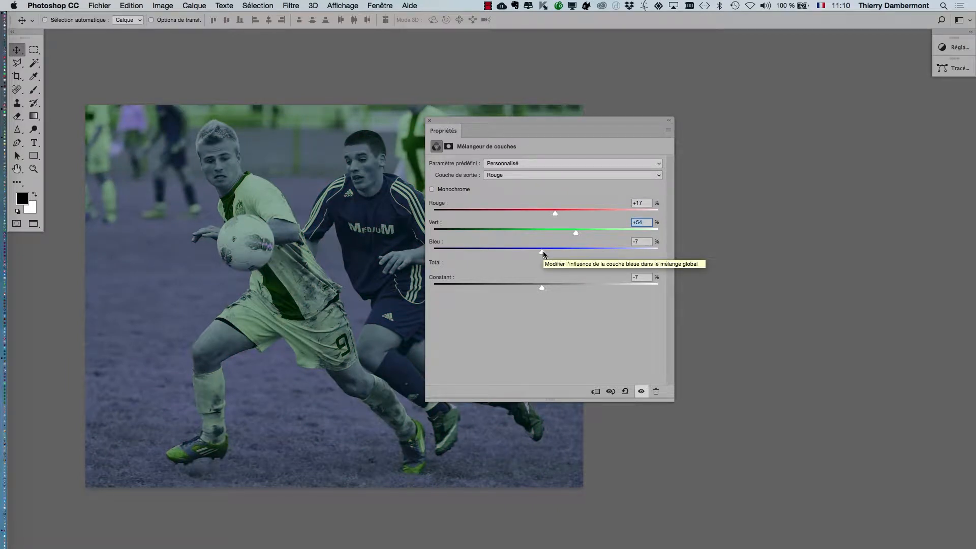
Display the expanded Calques list beside the photo, next to the repositioned Mélangeur de couches settings.
left_click_drag(515, 121, 671, 92)
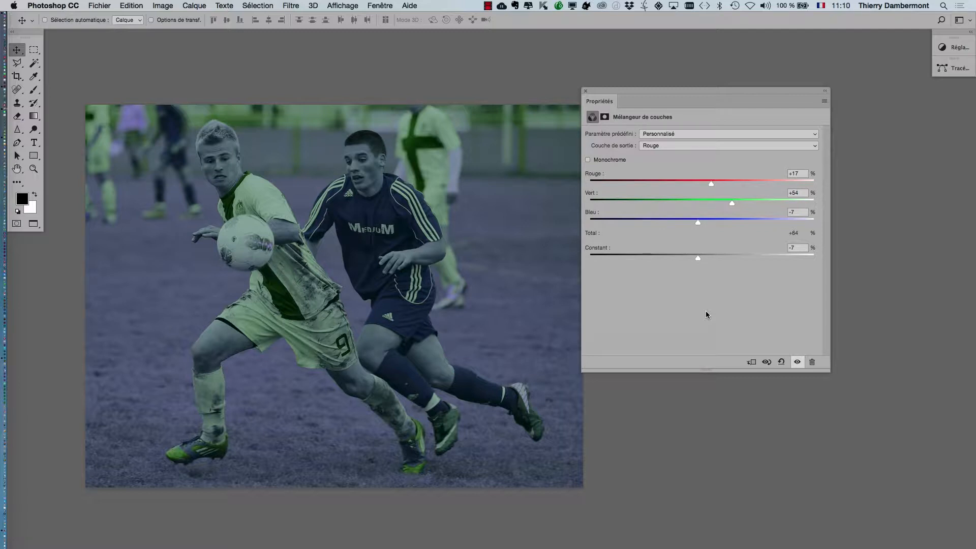
left_click(99, 5)
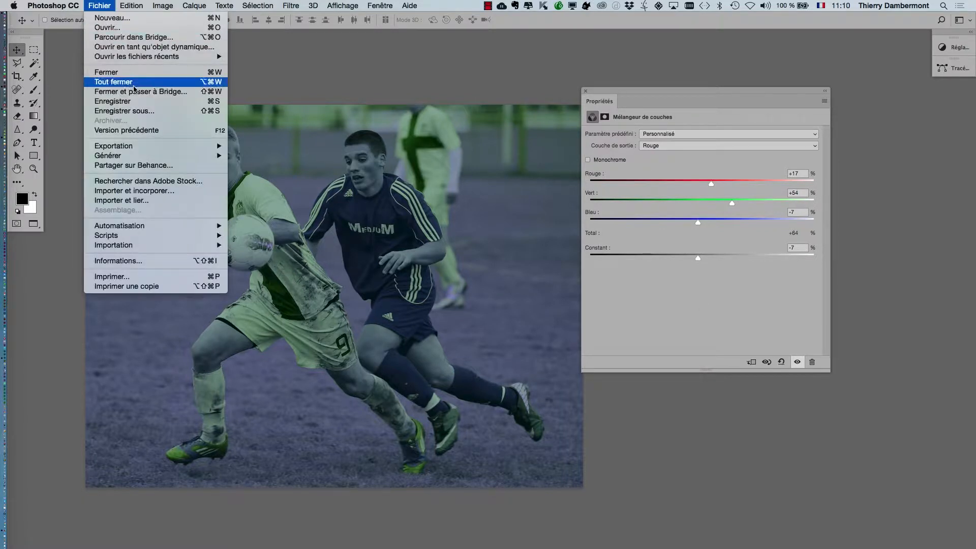
left_click(641, 282)
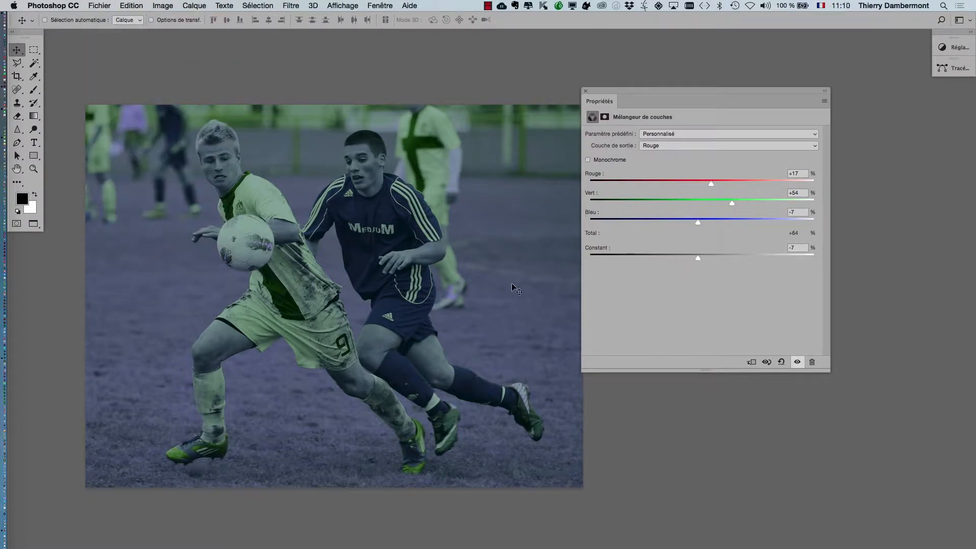
left_click_drag(611, 88, 513, 87)
left_click(379, 5)
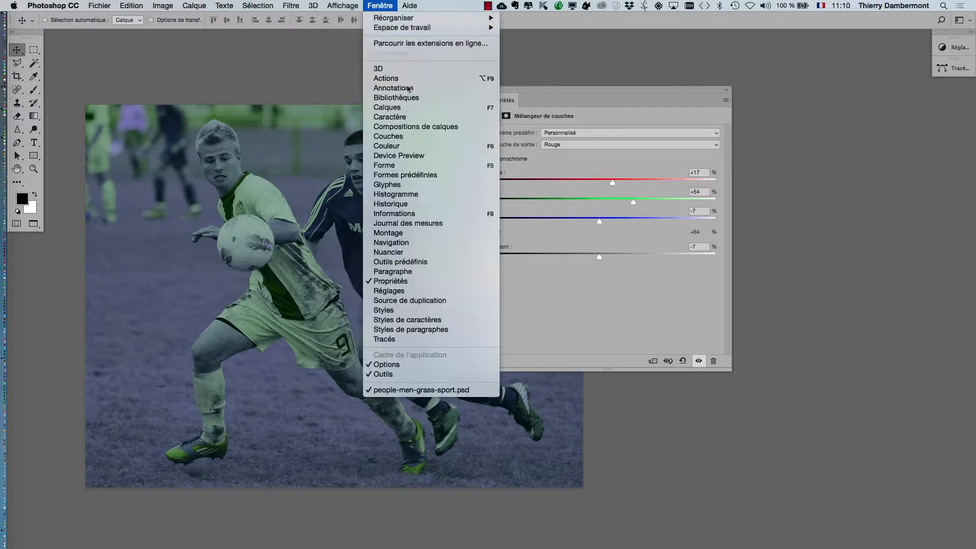
left_click(685, 217)
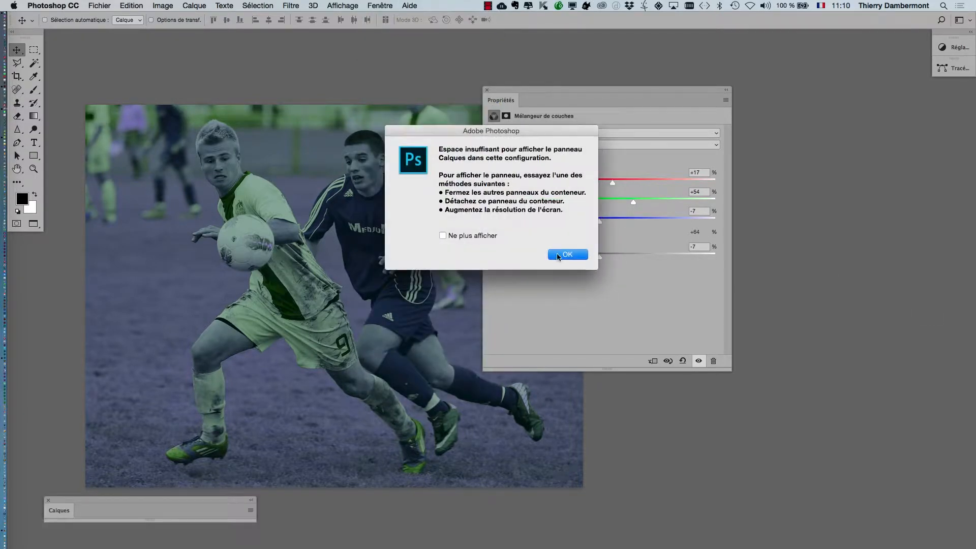
left_click(567, 255)
left_click(63, 510)
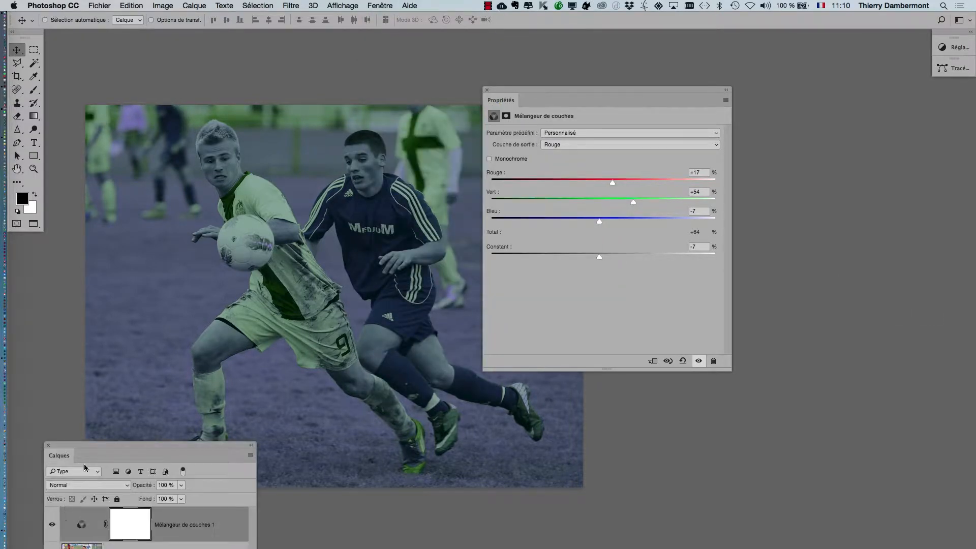
left_click_drag(87, 450, 785, 239)
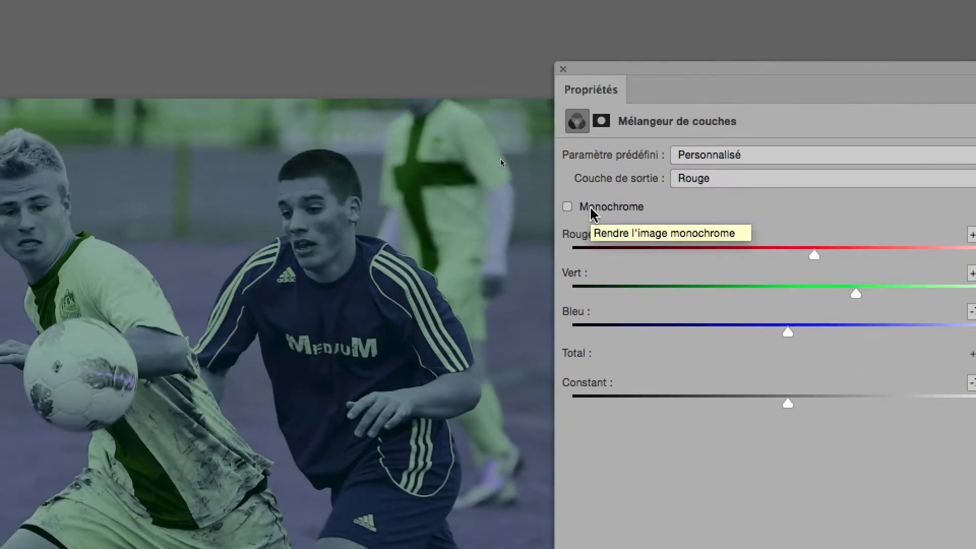
Make the channel mix Monochrome with Rouge +39 %, Vert +74 %, Bleu +22 % and Constant -30 %.
left_click(591, 208)
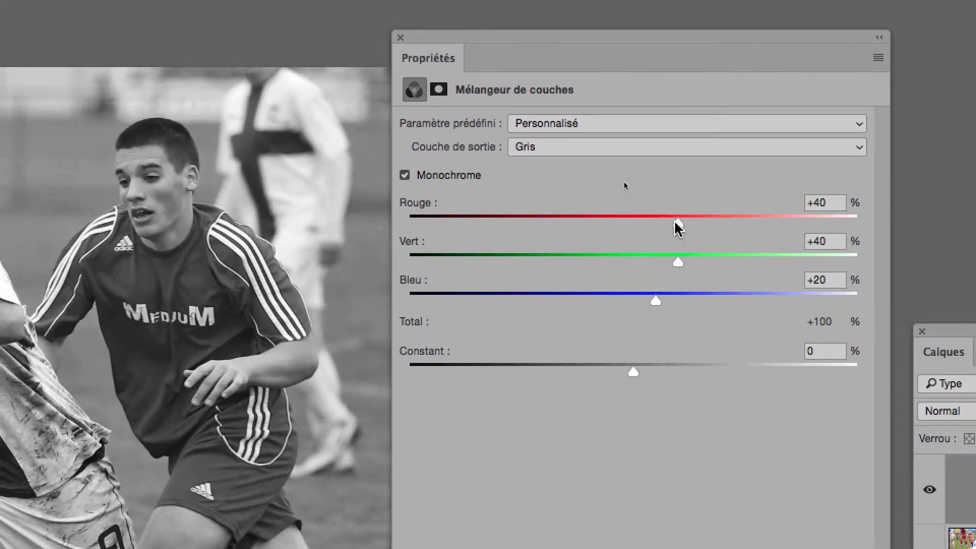
left_click_drag(677, 222, 642, 223)
left_click_drag(678, 261, 707, 235)
left_click_drag(662, 200, 678, 223)
left_click_drag(613, 223, 645, 203)
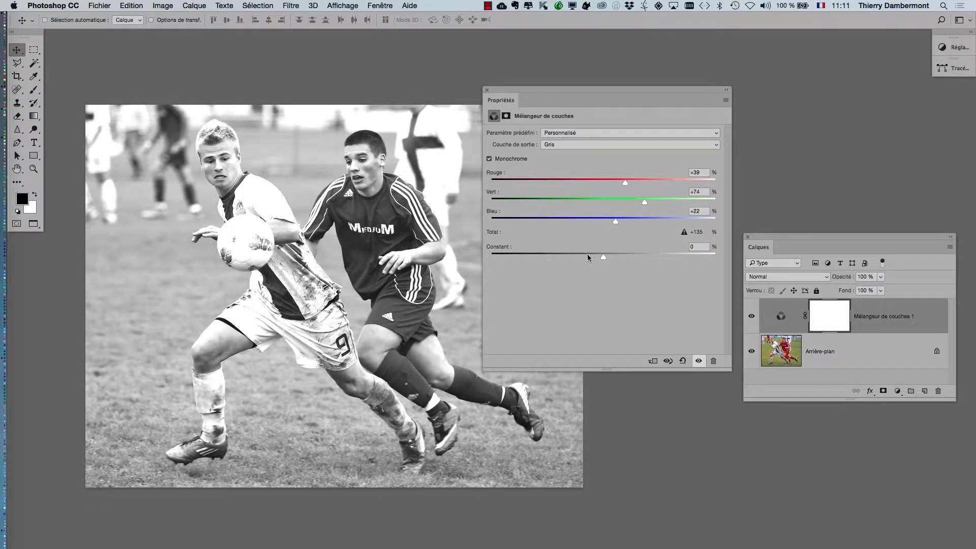
left_click_drag(600, 256, 592, 256)
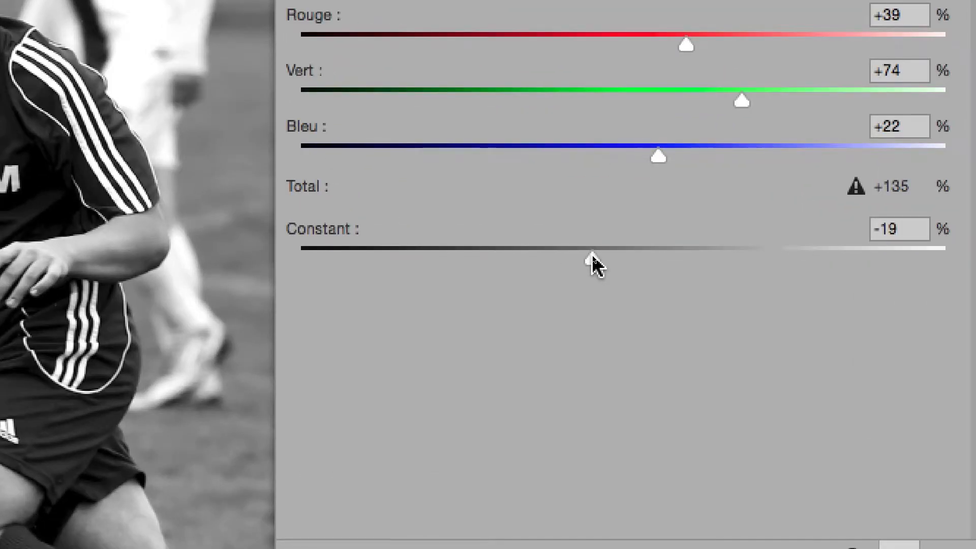
left_click_drag(592, 257, 585, 258)
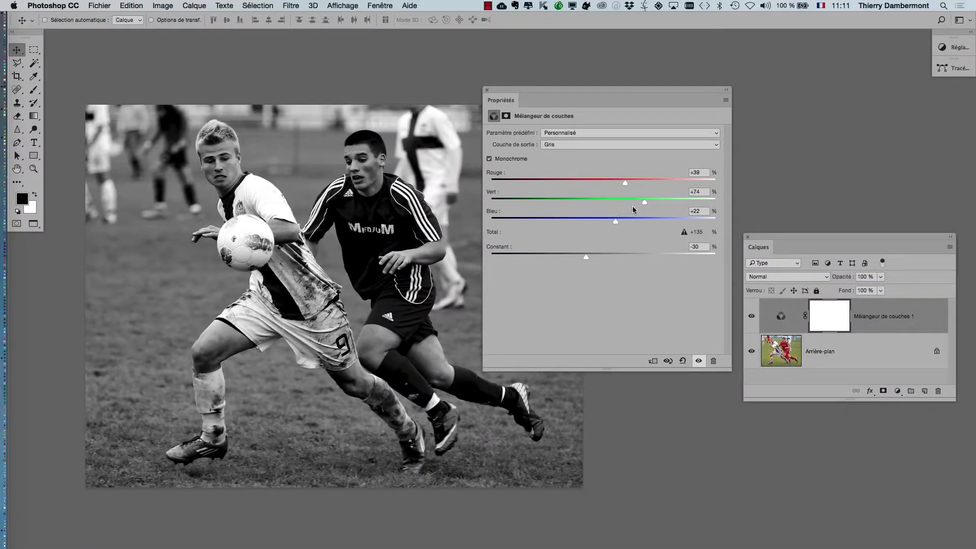
Try a high-contrast grey mix with Rouge +88 %, Vert +155 %, Bleu -15 % and Constant -83 %.
left_click_drag(644, 202, 595, 221)
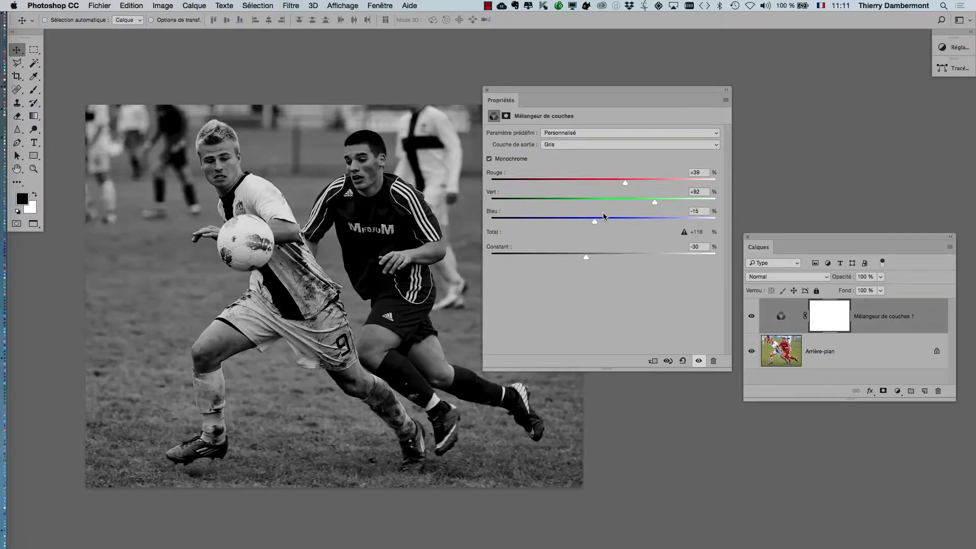
left_click_drag(656, 202, 690, 203)
left_click_drag(640, 182, 653, 182)
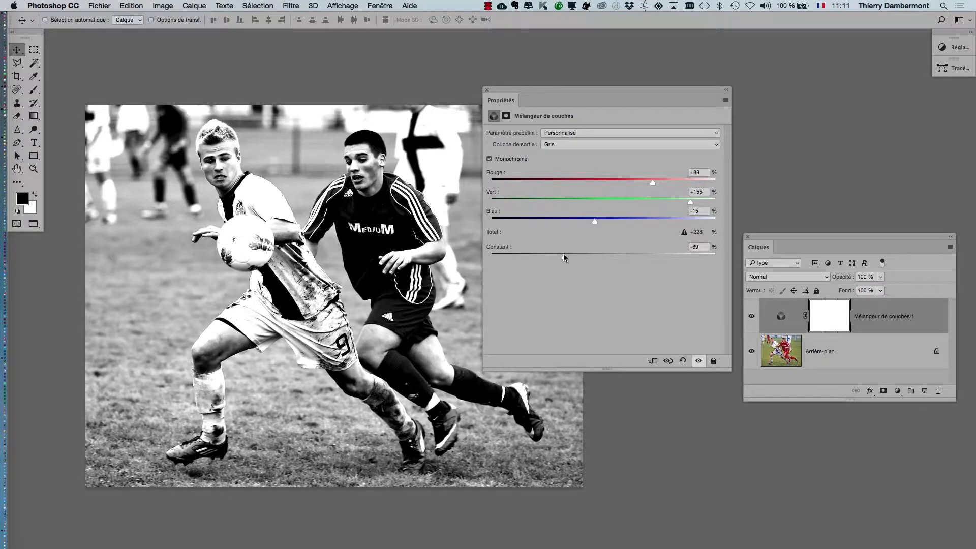
left_click_drag(564, 257, 557, 257)
Darken the grass in the grey mix by setting Vert to +28 % and Bleu to +140 %.
left_click_drag(681, 203, 607, 203)
left_click_drag(595, 220, 682, 220)
left_click_drag(607, 203, 617, 200)
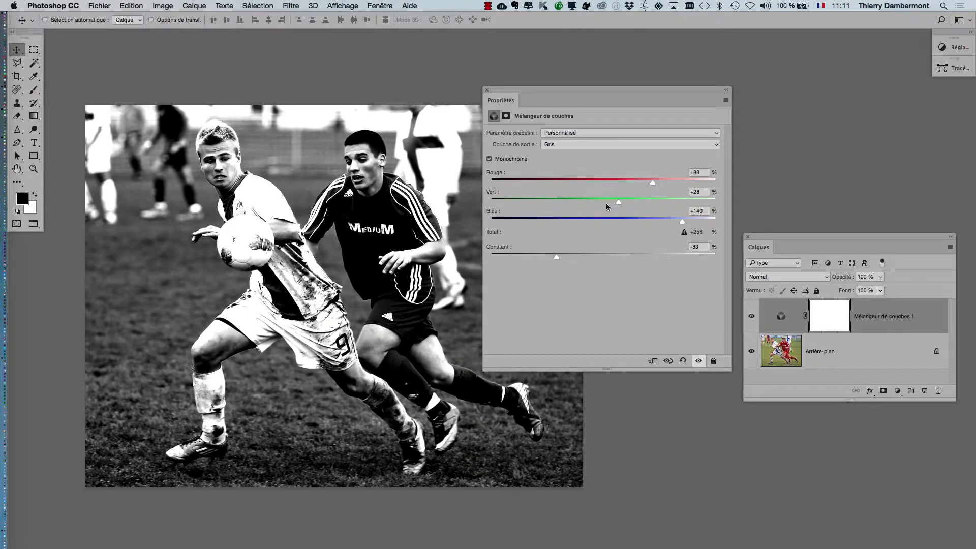
Adjust the grey mix to Rouge +66 %, Vert +19 %, Bleu +153 % and Constant -74 %.
mouse_move(560, 253)
left_mouse_down()
mouse_move(579, 252)
mouse_move(561, 253)
left_mouse_up()
left_click_drag(652, 179, 615, 201)
mouse_move(682, 220)
left_mouse_down()
mouse_move(667, 223)
mouse_move(690, 223)
left_mouse_up()
left_click_drag(616, 203, 612, 203)
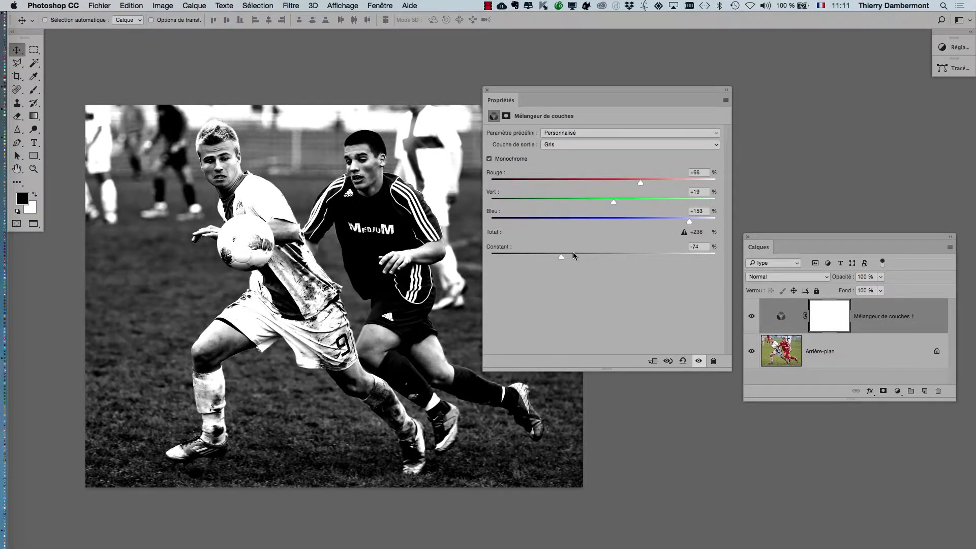
Try a green-dominant grey mix with Rouge +19 %, Vert +139 %, Bleu +29 % and Constant -50 %.
left_click_drag(561, 256, 583, 248)
left_click_drag(688, 221, 660, 222)
left_click_drag(644, 181, 679, 200)
left_click(620, 219)
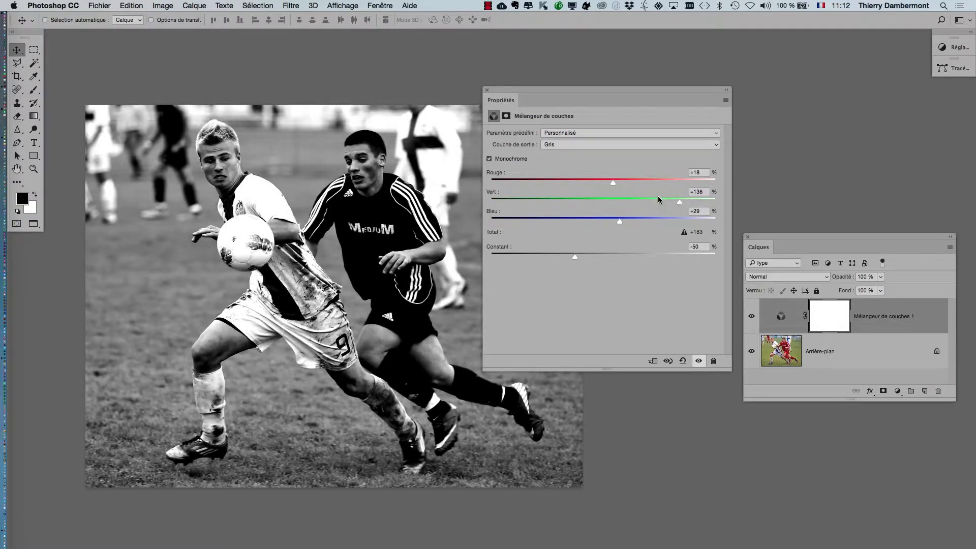
mouse_move(614, 180)
left_mouse_down()
mouse_move(630, 180)
mouse_move(614, 181)
left_mouse_up()
mouse_move(680, 202)
left_mouse_down()
mouse_move(666, 202)
mouse_move(680, 202)
left_mouse_up()
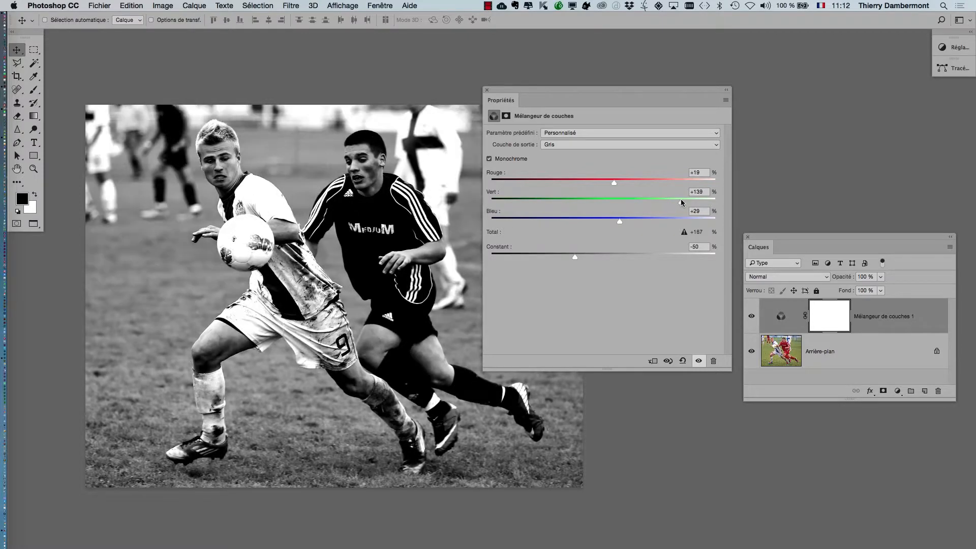
Darken the black-and-white photo with Rouge +20 %, Vert +138 %, Bleu +9 % and Constant -70 %.
mouse_move(616, 181)
left_mouse_down()
mouse_move(631, 179)
mouse_move(614, 181)
left_mouse_up()
left_click_drag(611, 220, 607, 220)
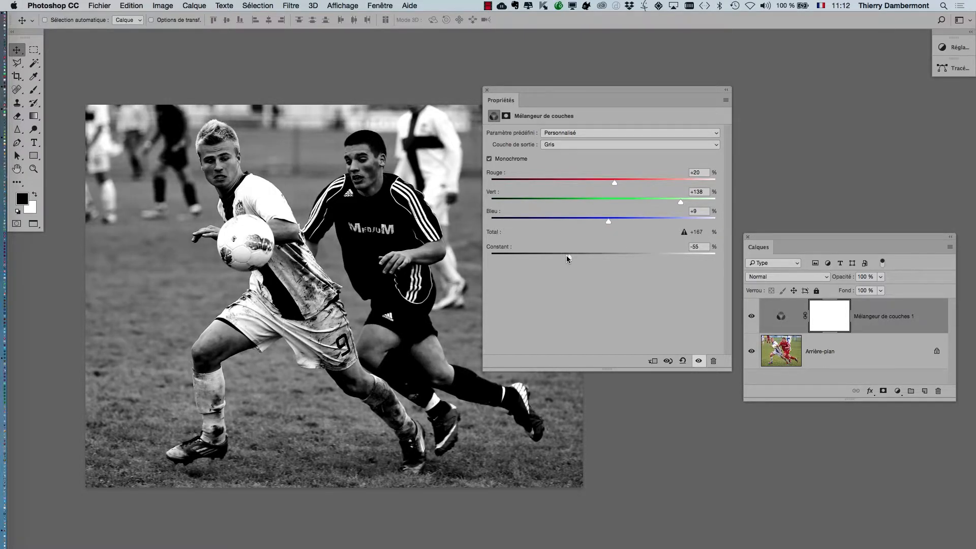
left_click_drag(566, 255, 563, 255)
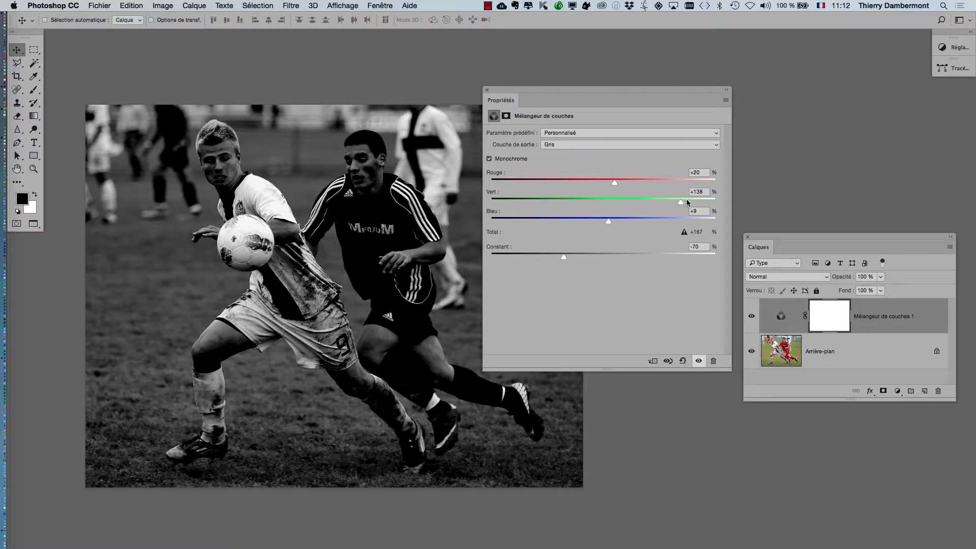
Brighten the grey mix with Rouge +70 %, Vert +158 %, Bleu 0 % and Constant -65 %.
left_click_drag(687, 201, 693, 202)
left_click_drag(633, 181, 643, 181)
left_click_drag(622, 219, 604, 219)
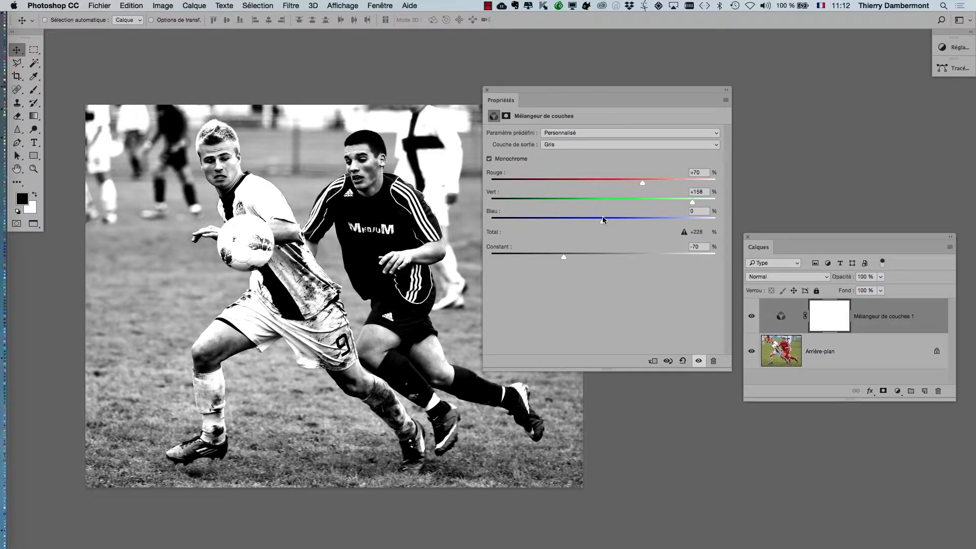
left_click_drag(563, 257, 566, 257)
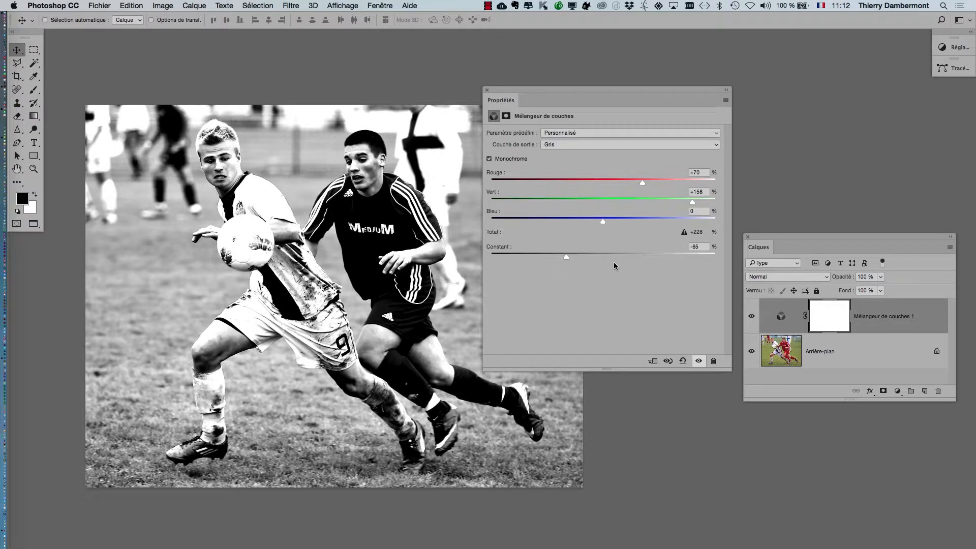
Move the mixer settings off the players and set Rouge +56 %, Vert +57 %, Bleu +120 % and Constant -70 %.
left_click_drag(531, 87, 574, 48)
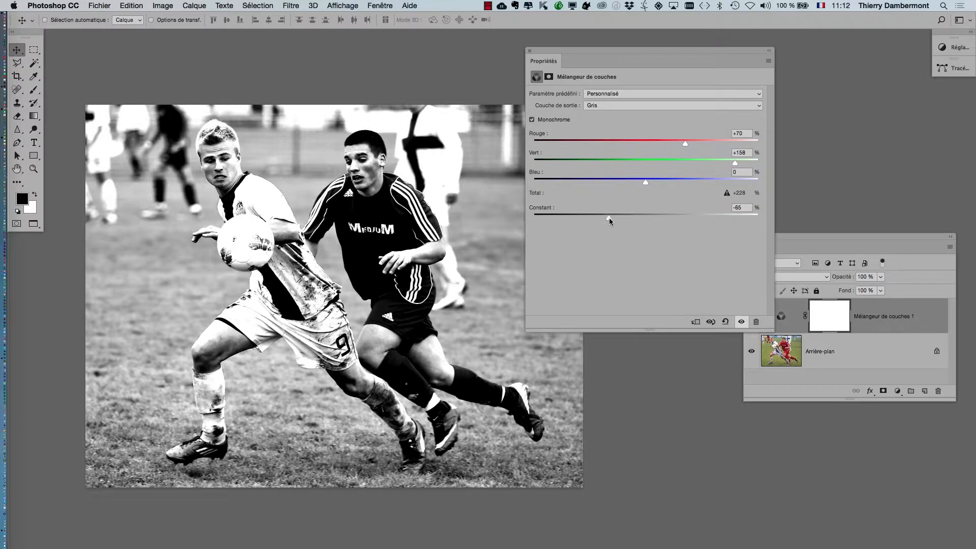
left_click_drag(608, 216, 606, 216)
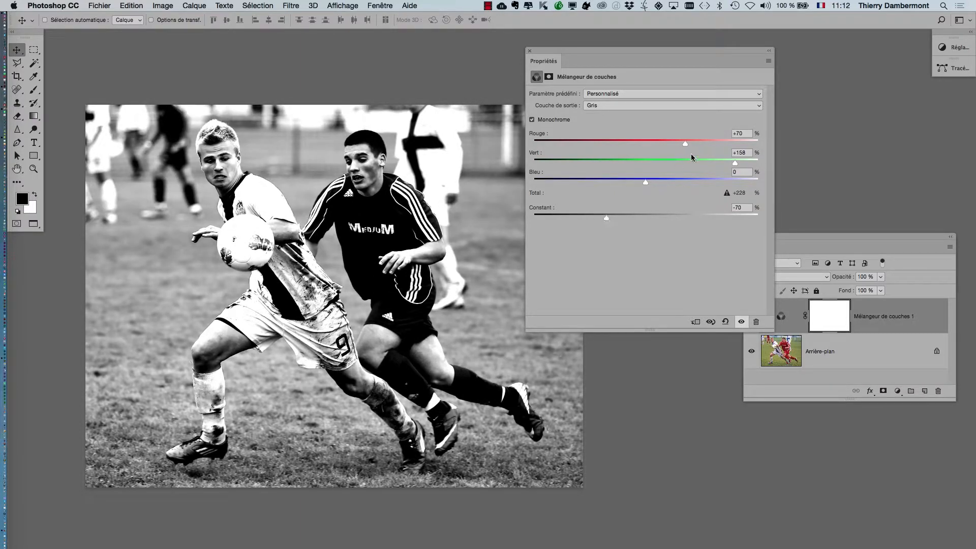
left_click_drag(667, 159, 676, 140)
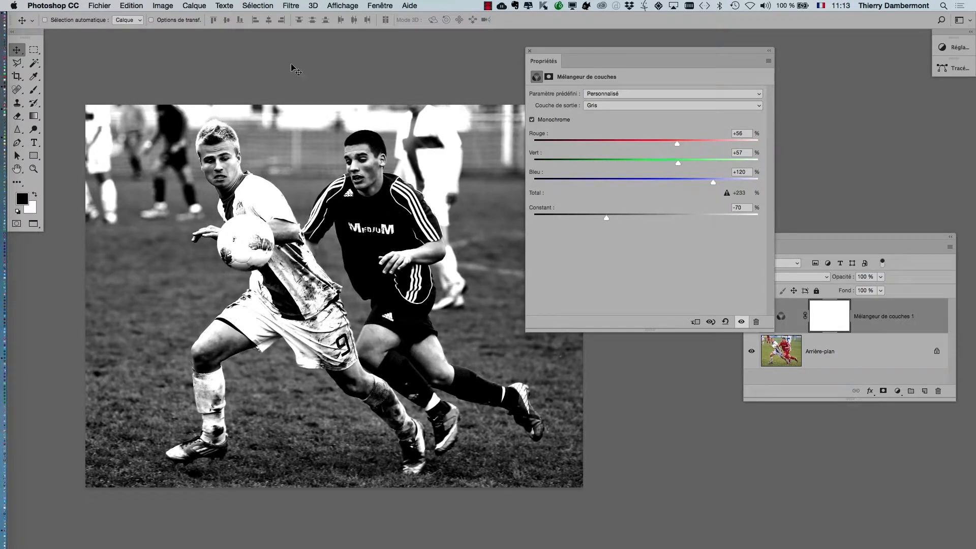
Open 40c6f1c593a13bf52739feb5d4a228ab.jpg and biking-on-the-trail.jpg together, keeping the embedded colour profile.
left_click(98, 5)
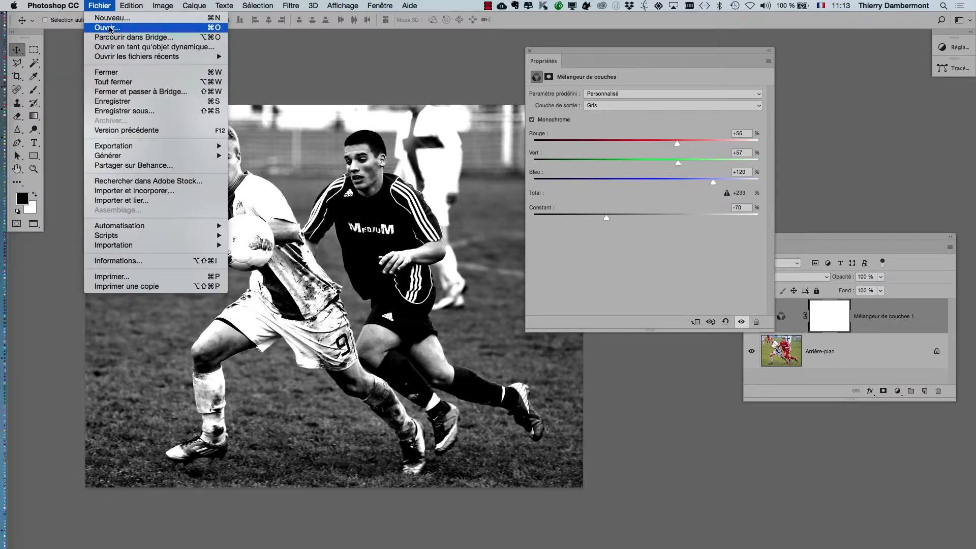
left_click(110, 28)
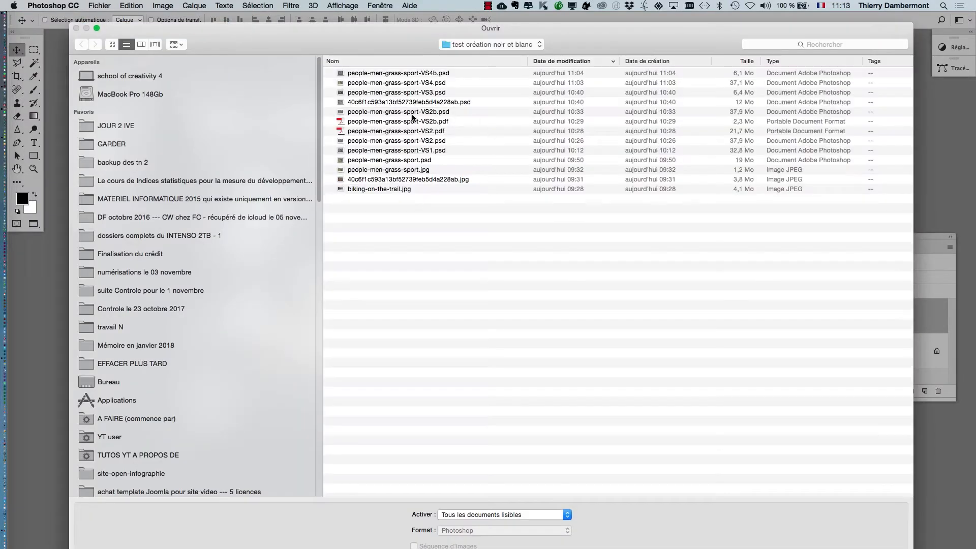
left_click(431, 181)
left_click(422, 189, "shift")
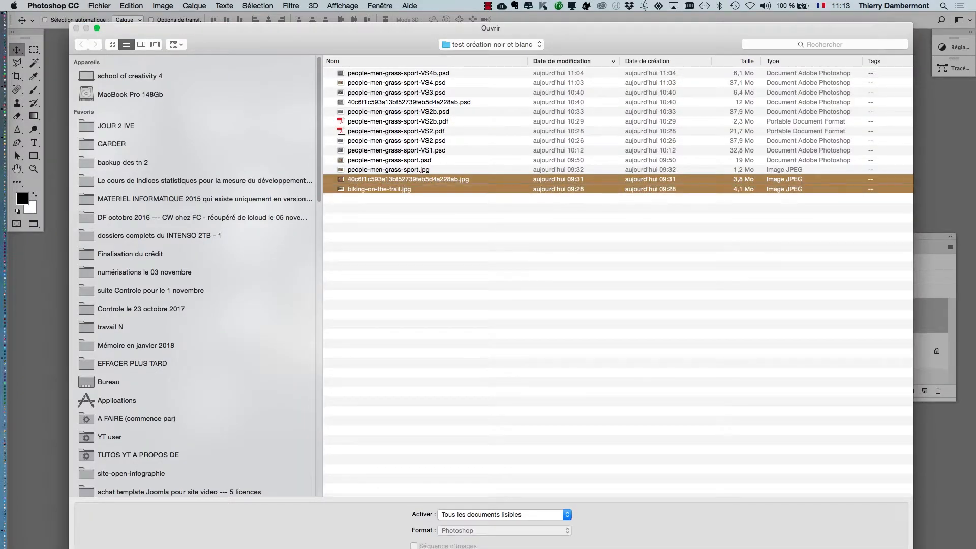
key("Return")
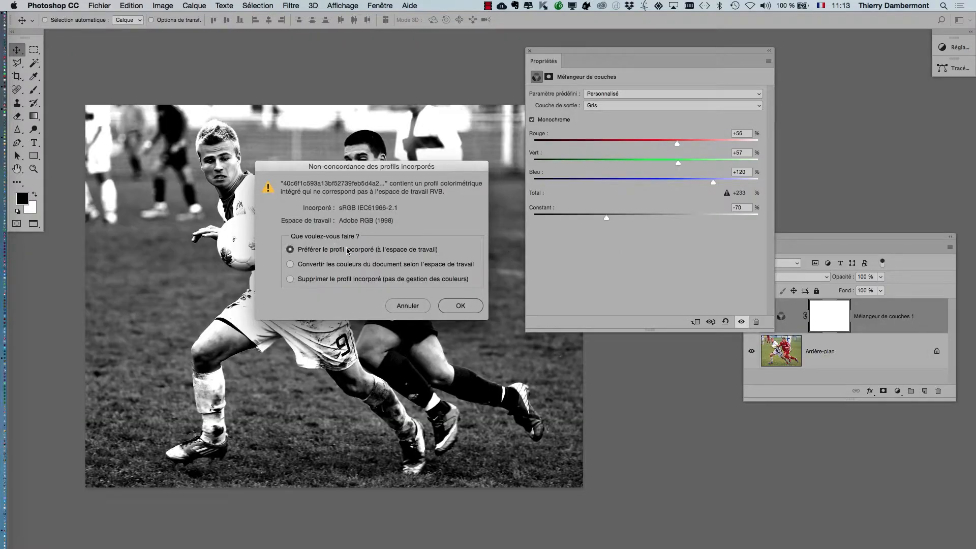
left_click(475, 308)
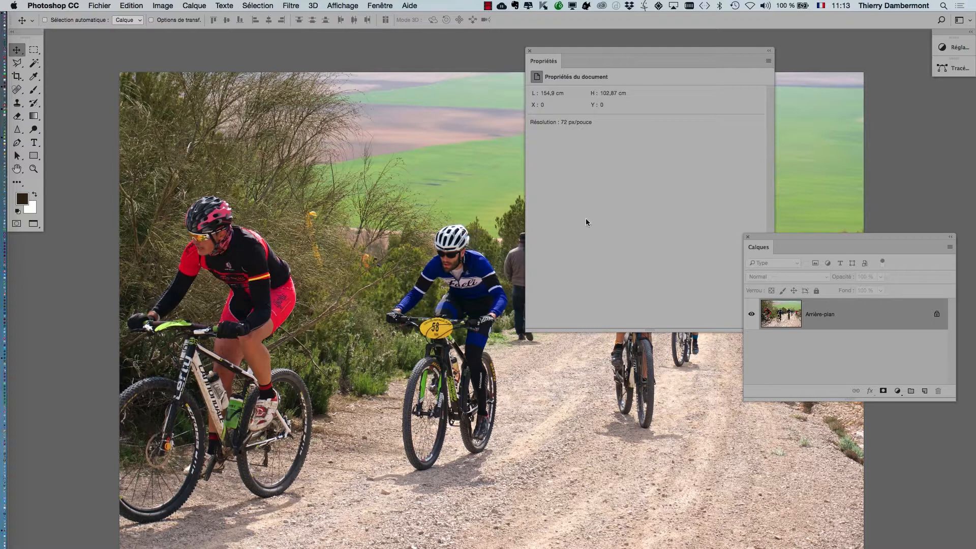
Add a Mélangeur de couches adjustment layer to the cyclists photo, enable Monochrome and move the mixer settings aside.
left_click(897, 390)
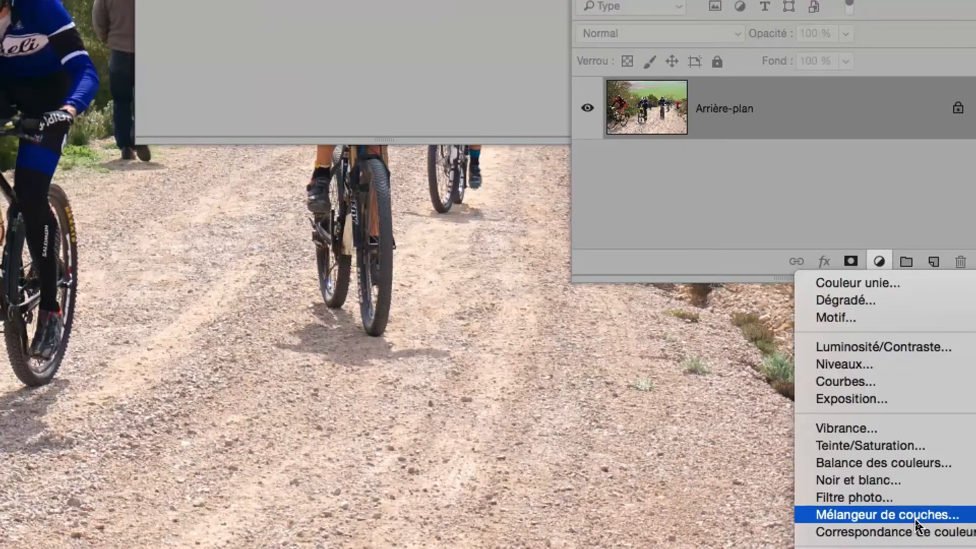
left_click(916, 523)
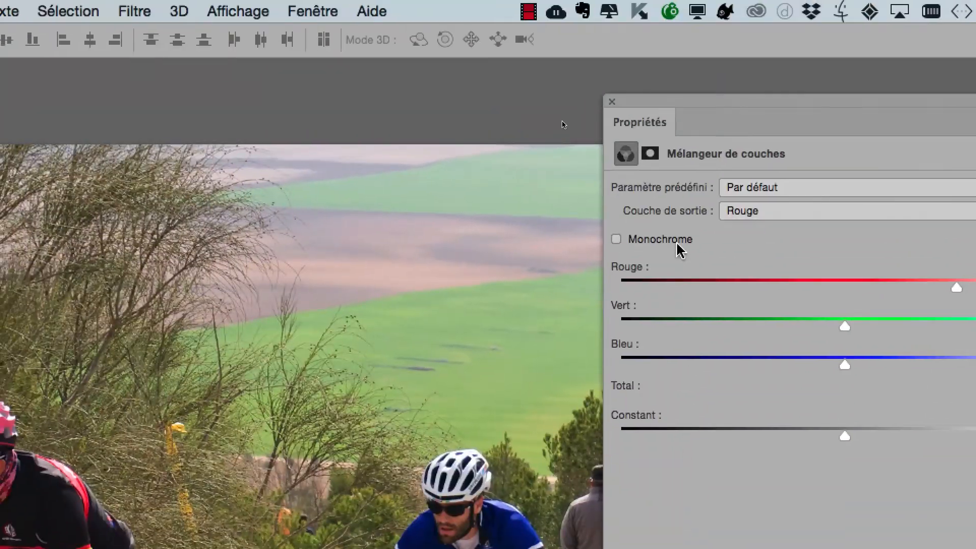
left_click(677, 245)
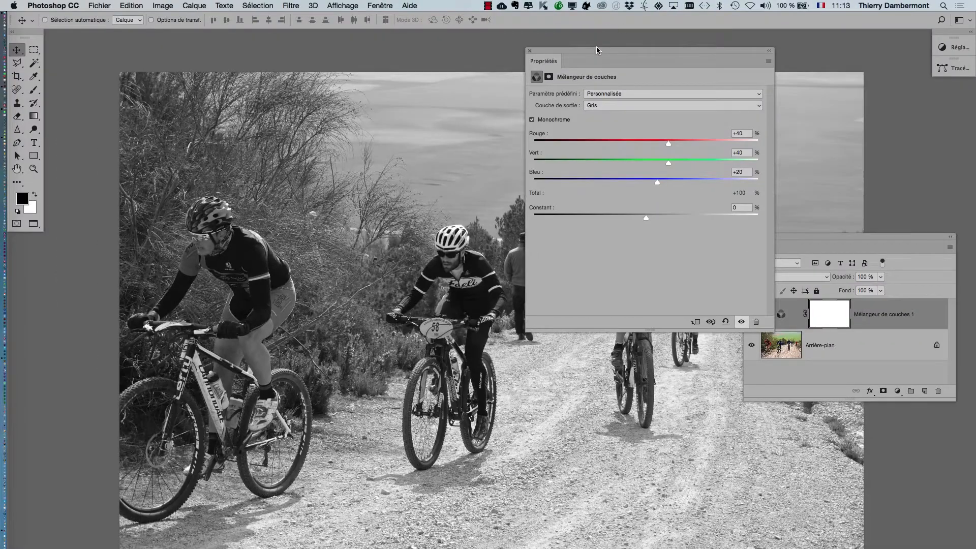
left_click_drag(596, 47, 754, 35)
Try a green-dominant grey mix on the cyclists photo with Rouge -3 %, Vert +133 % and Bleu -57 %.
left_click_drag(826, 131, 785, 170)
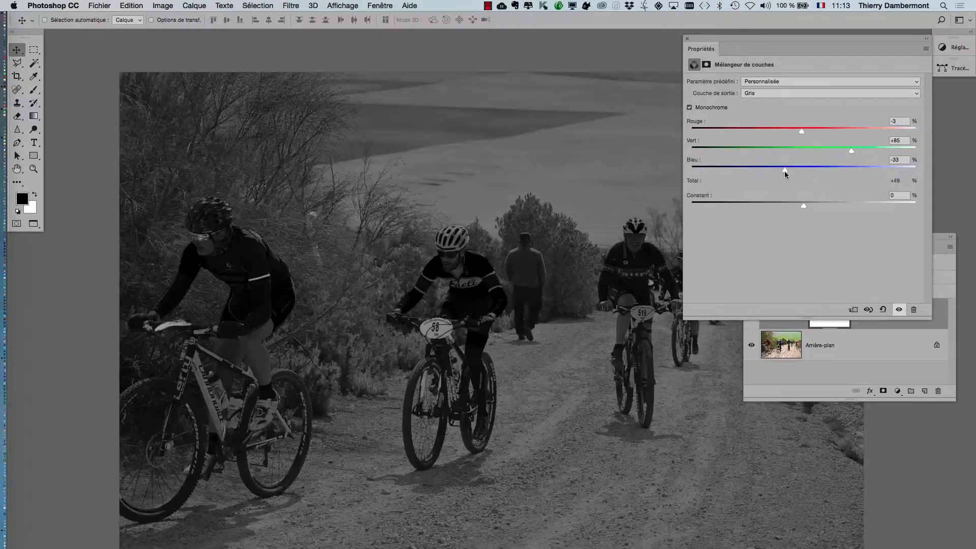
left_click_drag(854, 150, 880, 149)
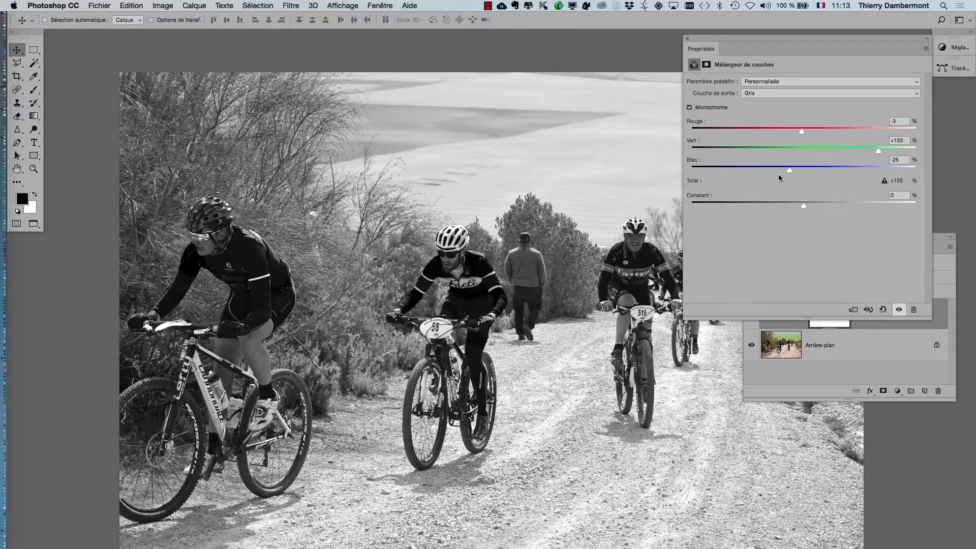
left_click_drag(783, 169, 771, 169)
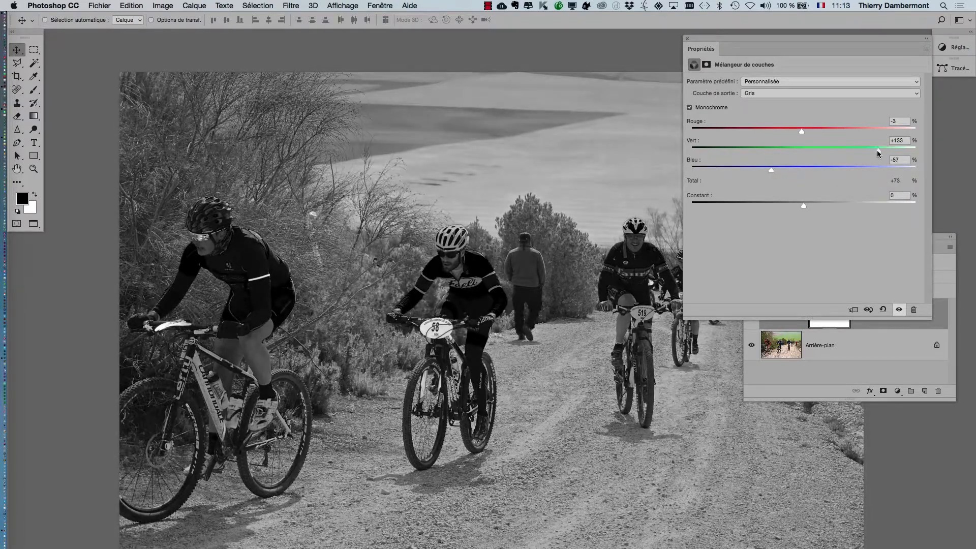
Set the cyclists photo's grey mix to Rouge +83 %, Vert +5 % and Bleu +38 %.
left_click_drag(879, 151, 887, 151)
left_click_drag(771, 170, 826, 173)
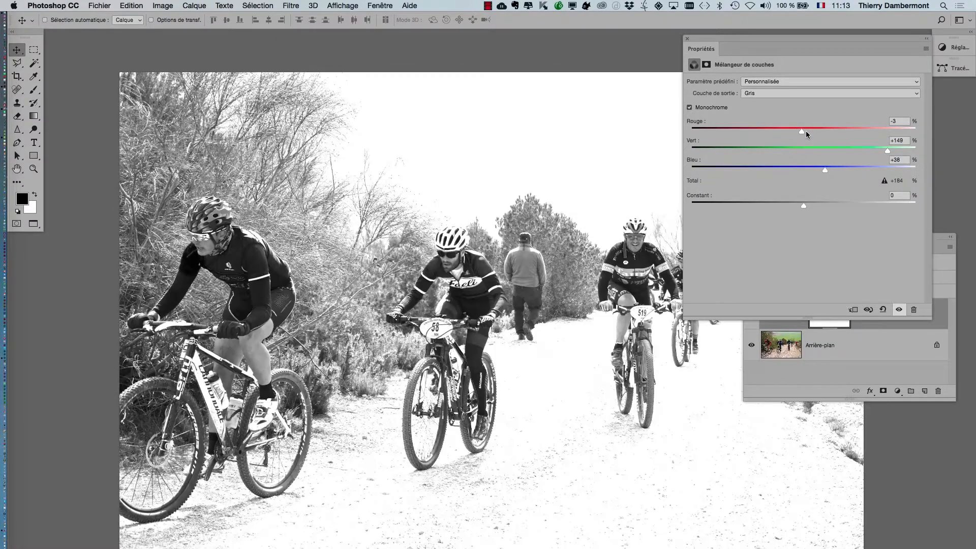
left_click_drag(804, 131, 806, 154)
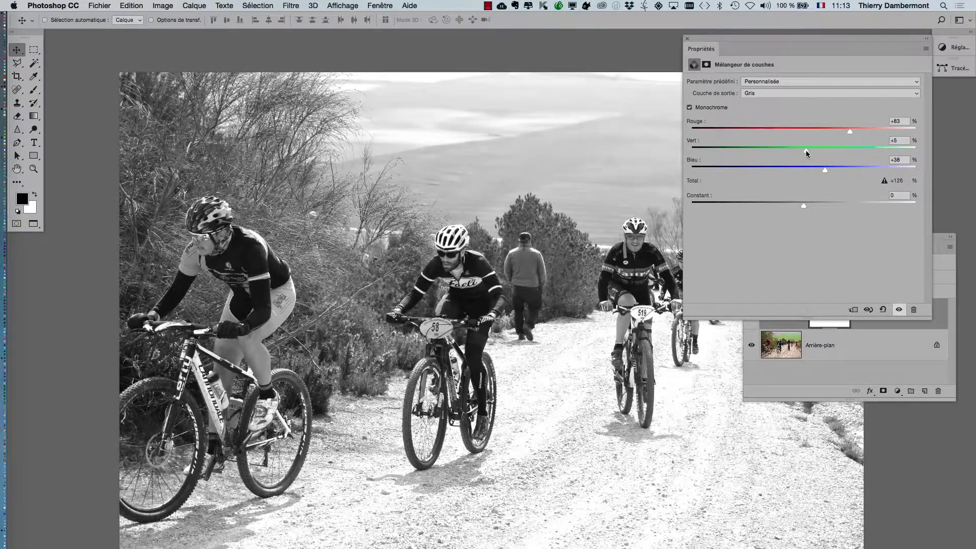
Switch to the photo of the board game and add a Mélangeur de couches adjustment layer.
left_click(687, 40)
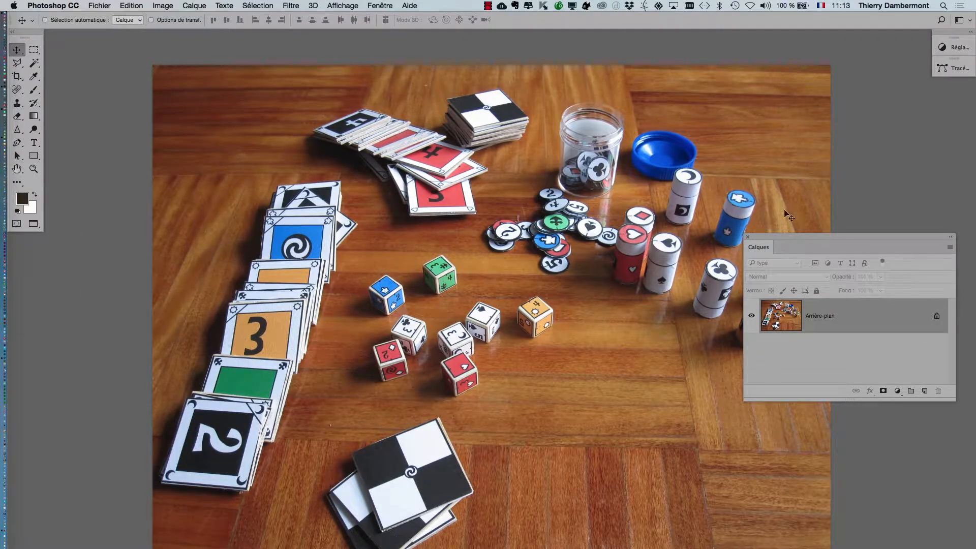
left_click(897, 390)
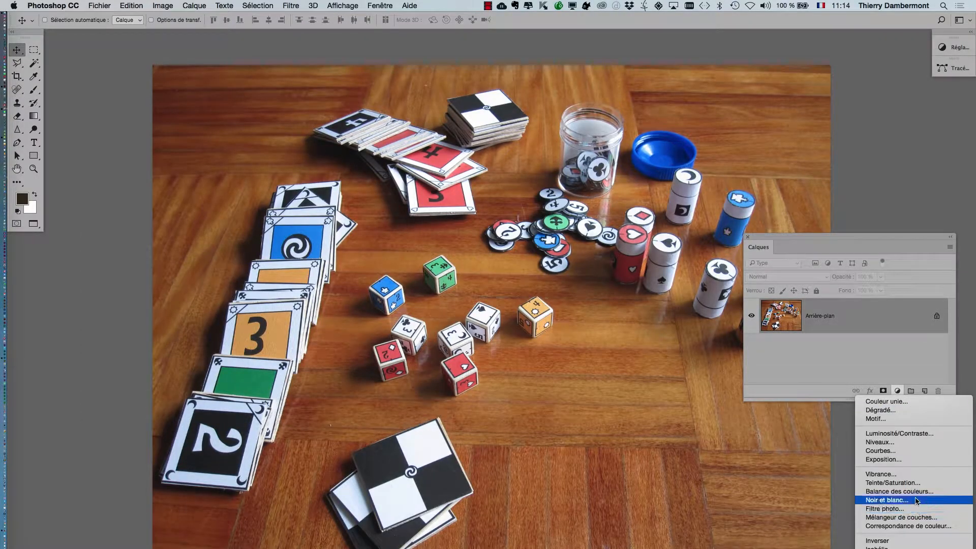
left_click(901, 517)
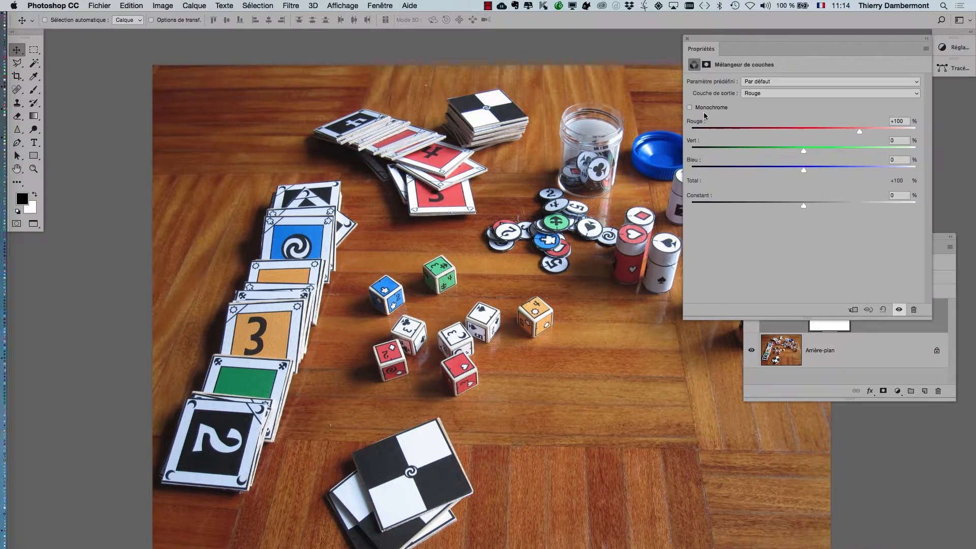
Enable Monochrome on the board game photo and set Rouge +106 %, Vert -19 %, Bleu 0 % and Constant -4 %.
left_click_drag(835, 149, 805, 131)
left_click_drag(803, 205, 801, 203)
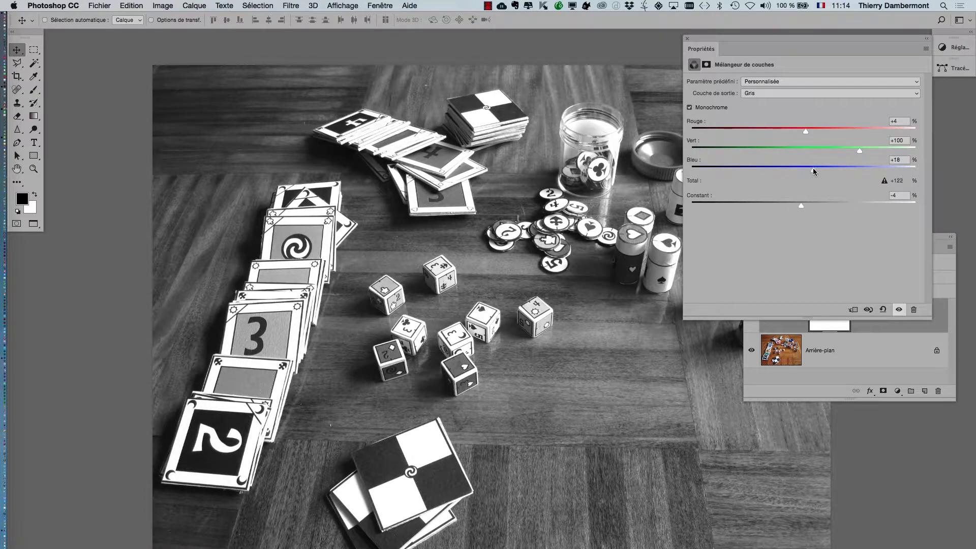
left_click_drag(813, 171, 803, 169)
left_click_drag(806, 131, 862, 130)
left_click(792, 148)
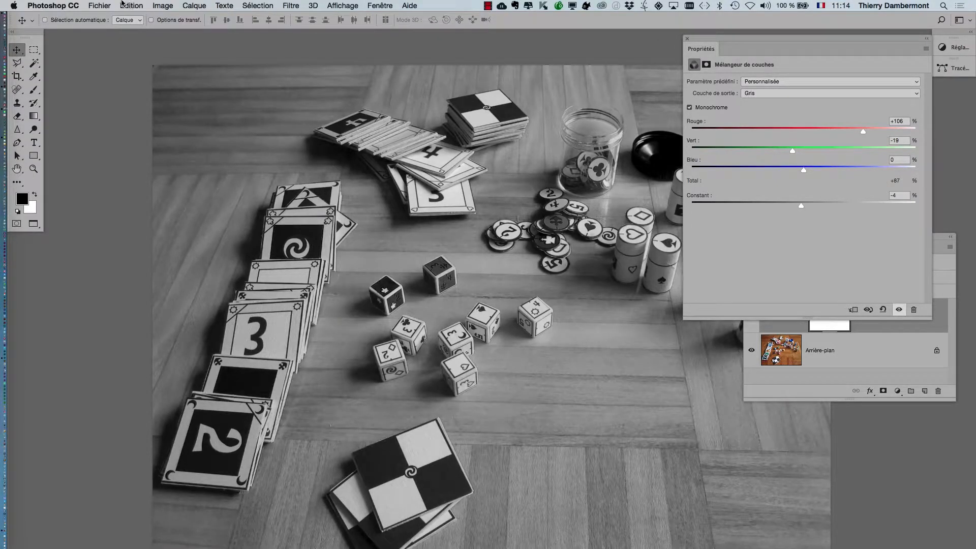
Save the board game photo as 40c6f1c593a13bf52739feb5d4a228ab-02.psd in Photoshop format and close it.
left_click(100, 5)
left_click(141, 113)
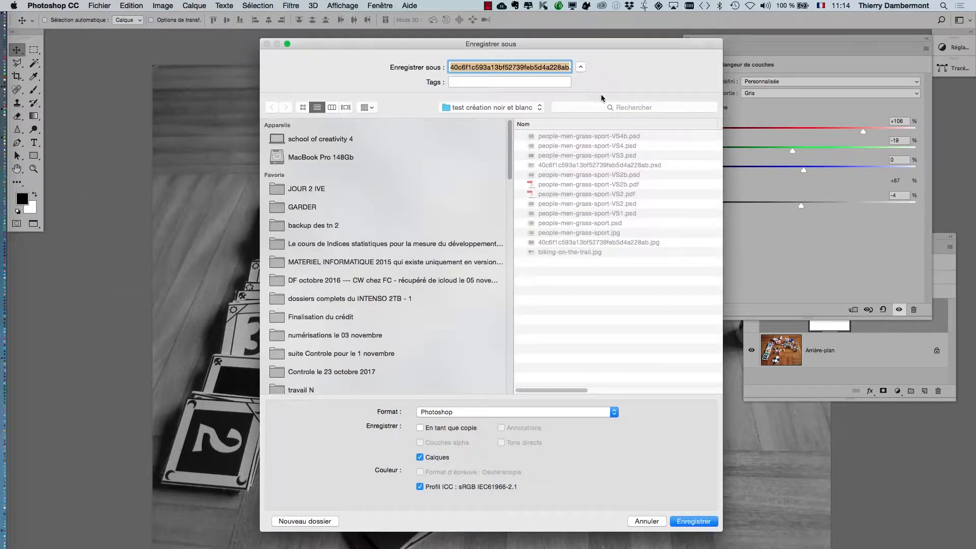
left_click(564, 67)
key("Right")
key("Right")
key("Right")
key("Right")
key("Right")
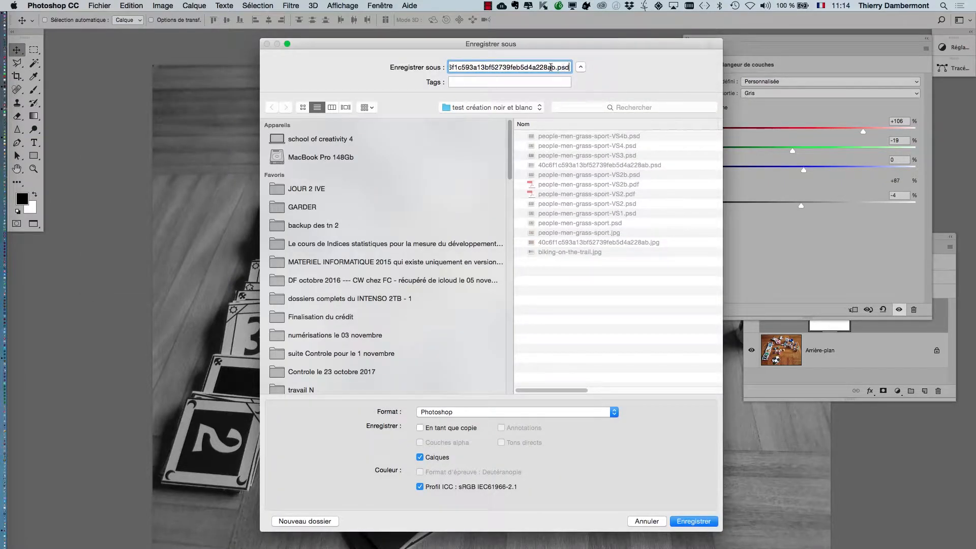
type("-02")
key("Return")
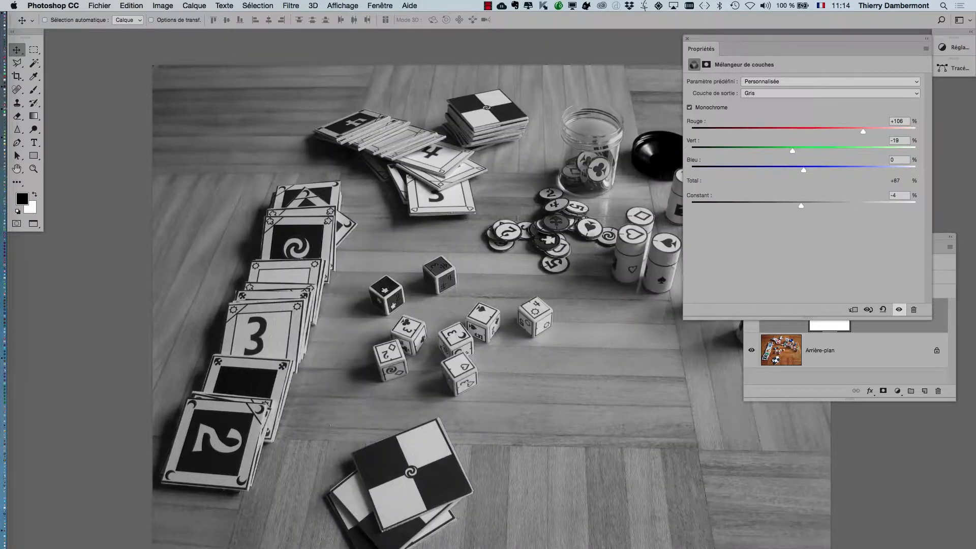
key("super+w")
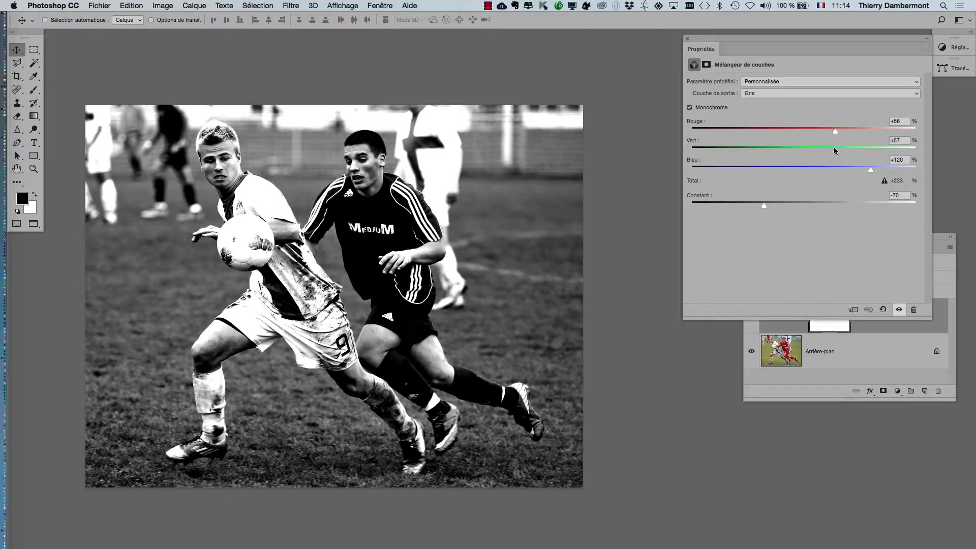
Rework the football photo's grey mix to Rouge +107 %, Vert +37 %, Bleu +56 % and Constant -59 %.
left_click_drag(835, 151, 865, 167)
left_click_drag(835, 131, 849, 131)
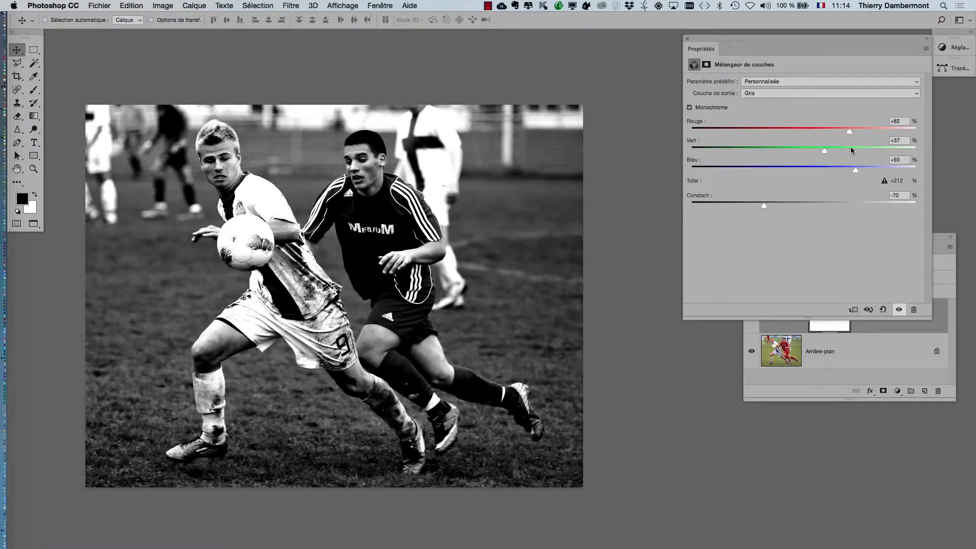
left_click_drag(867, 172, 835, 170)
left_click(862, 130)
left_click_drag(774, 201, 769, 201)
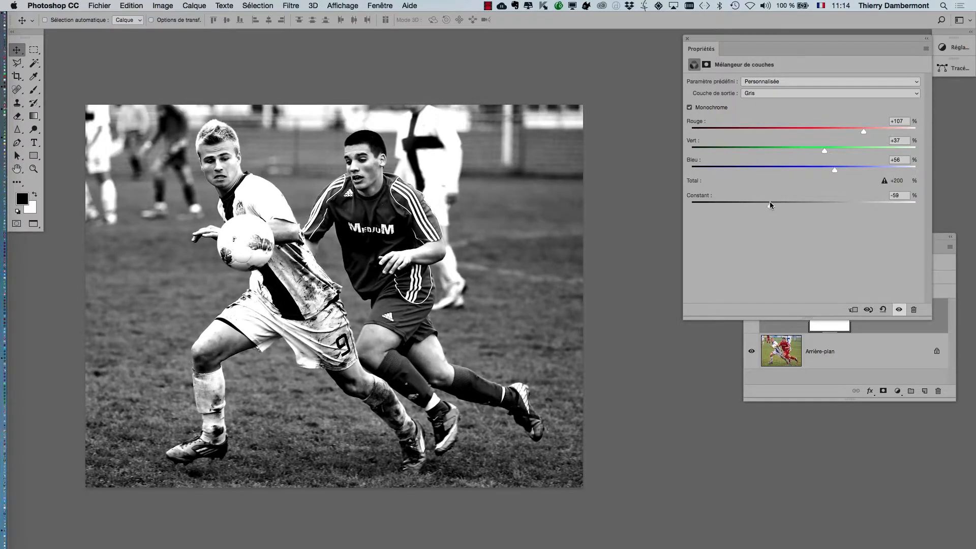
Save the football photo as people-men-grass-sport-VS5.psd in Photoshop format.
left_click(98, 5)
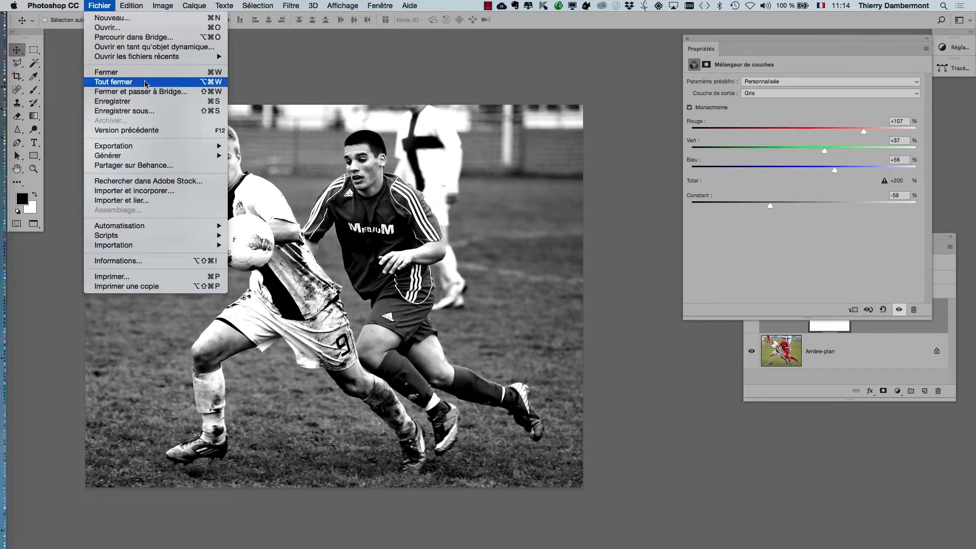
left_click(157, 113)
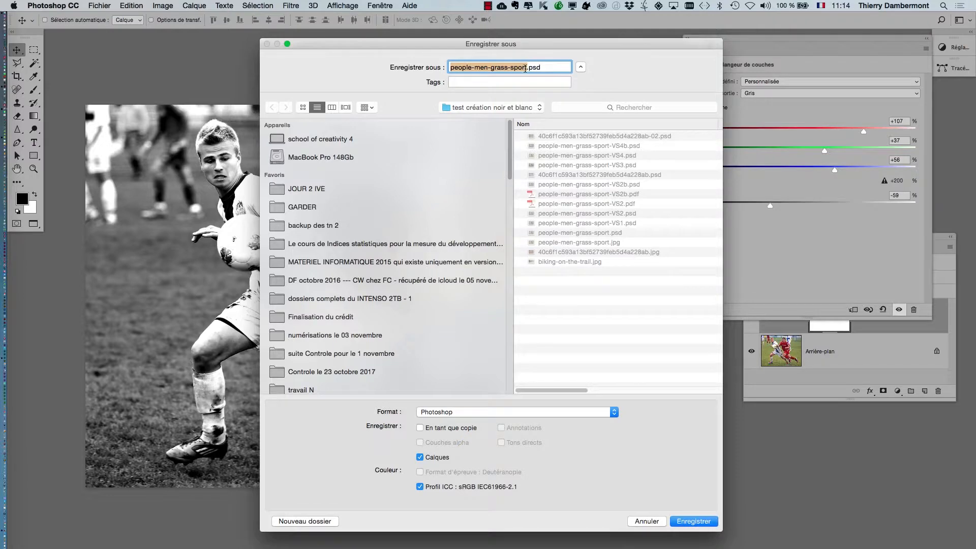
left_click(526, 68)
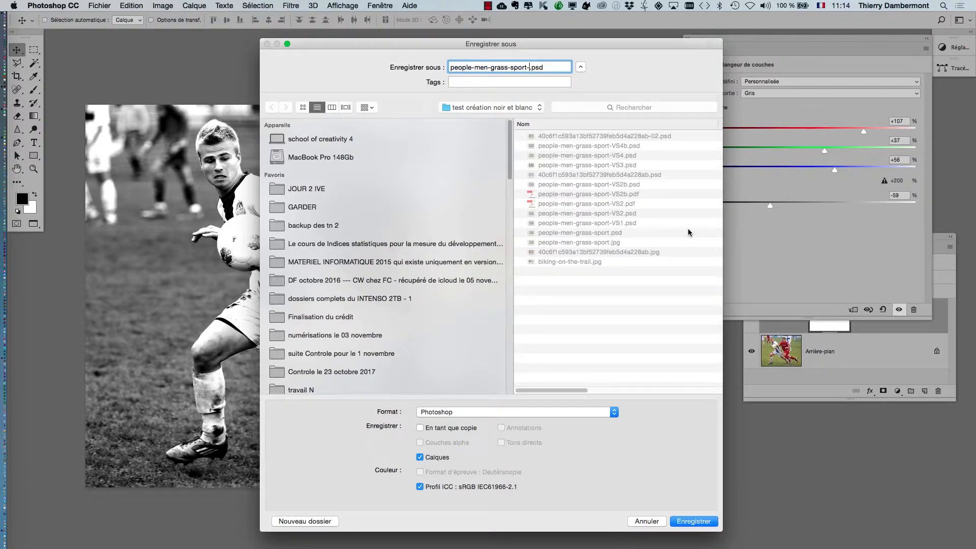
type("-VS5")
key("Return")
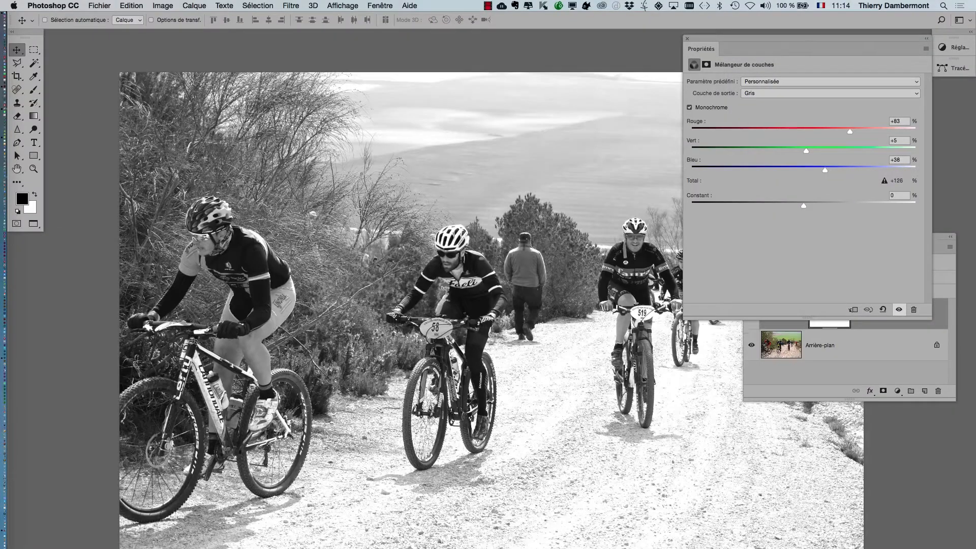
Save the cyclists photo as biking-on-the-trail-02.psd in Photoshop format with its layers.
key("super+q")
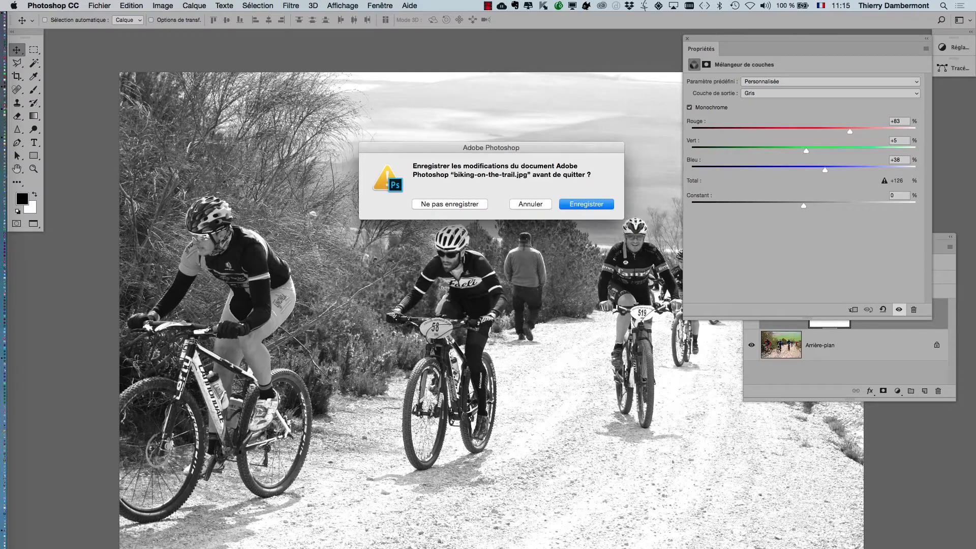
key("Escape")
left_click(92, 3)
left_click(131, 110)
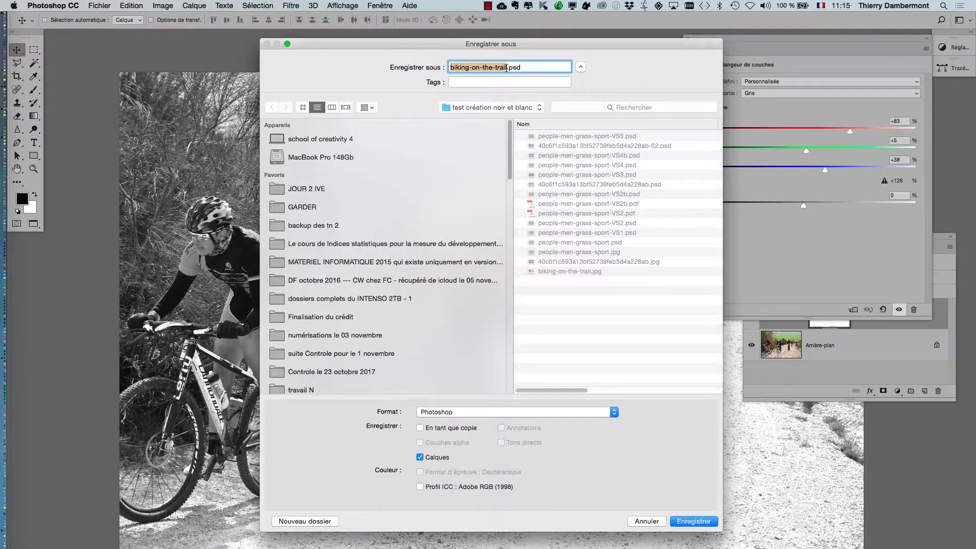
left_click(506, 68)
type("-02")
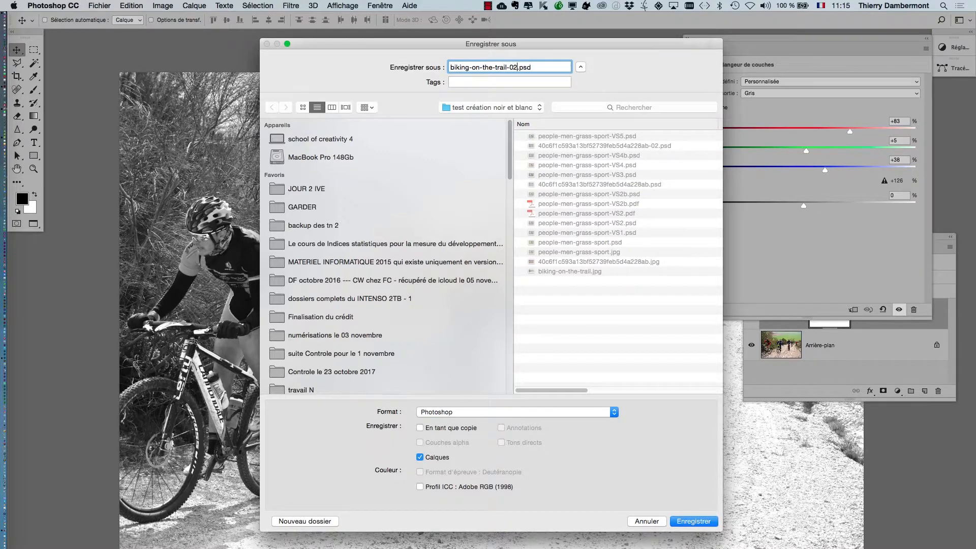
key("Return")
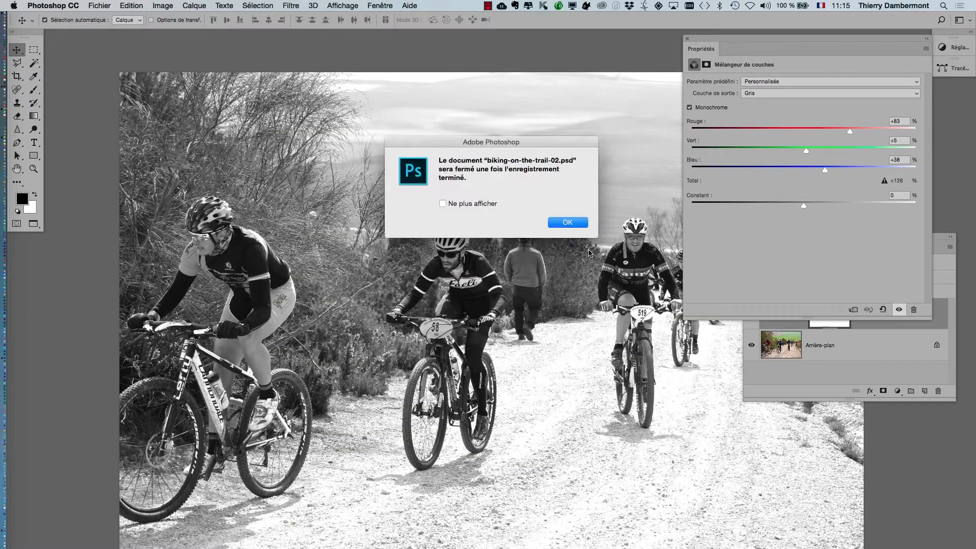